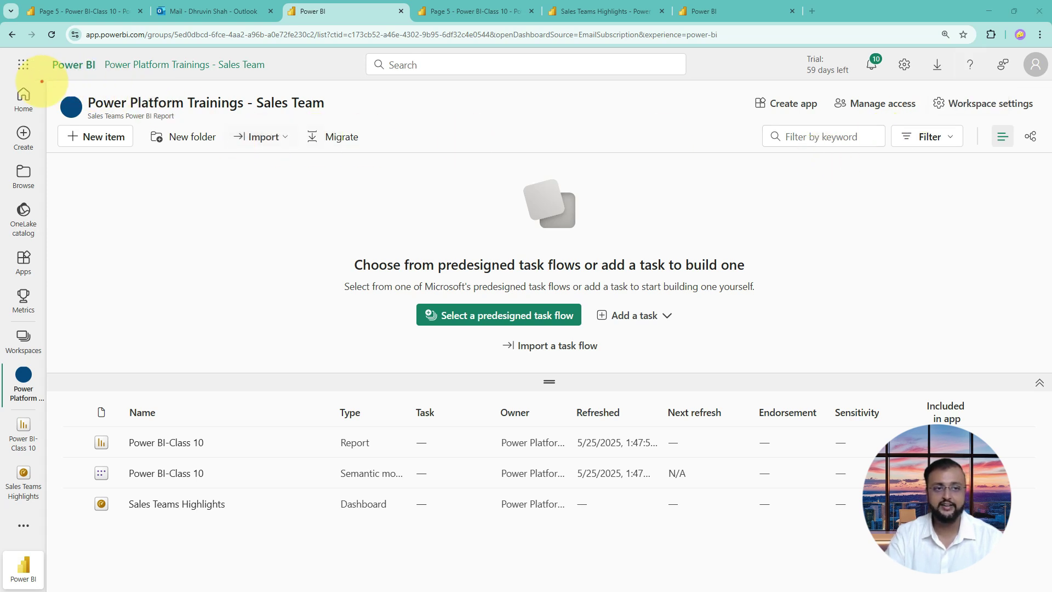
{"action": "left_click_drag", "start_coordinate": [47, 81], "coordinate": [401, 173]}
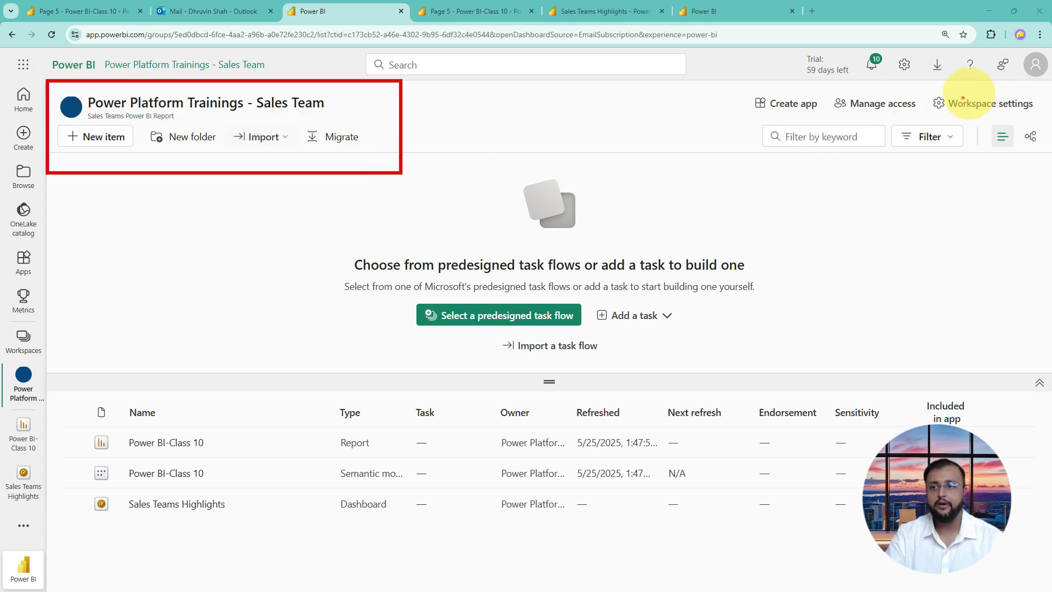
{"action": "left_click_drag", "start_coordinate": [832, 86], "coordinate": [932, 120]}
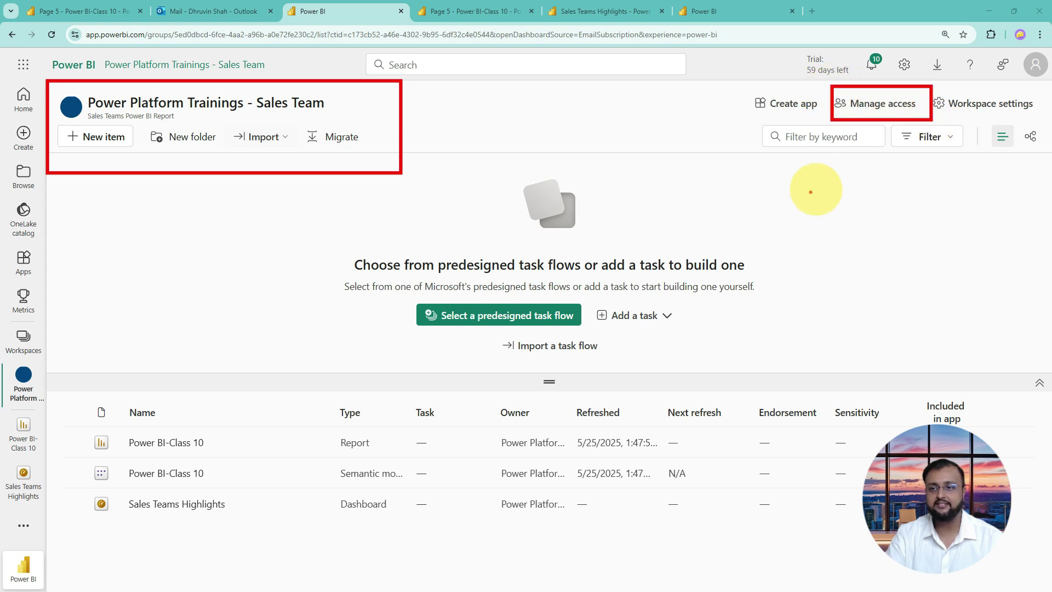
{"action": "mouse_move", "coordinate": [790, 203]}
{"action": "left_mouse_down"}
{"action": "mouse_move", "coordinate": [851, 133]}
{"action": "mouse_move", "coordinate": [842, 131]}
{"action": "mouse_move", "coordinate": [861, 127]}
{"action": "mouse_move", "coordinate": [846, 173]}
{"action": "left_mouse_up"}
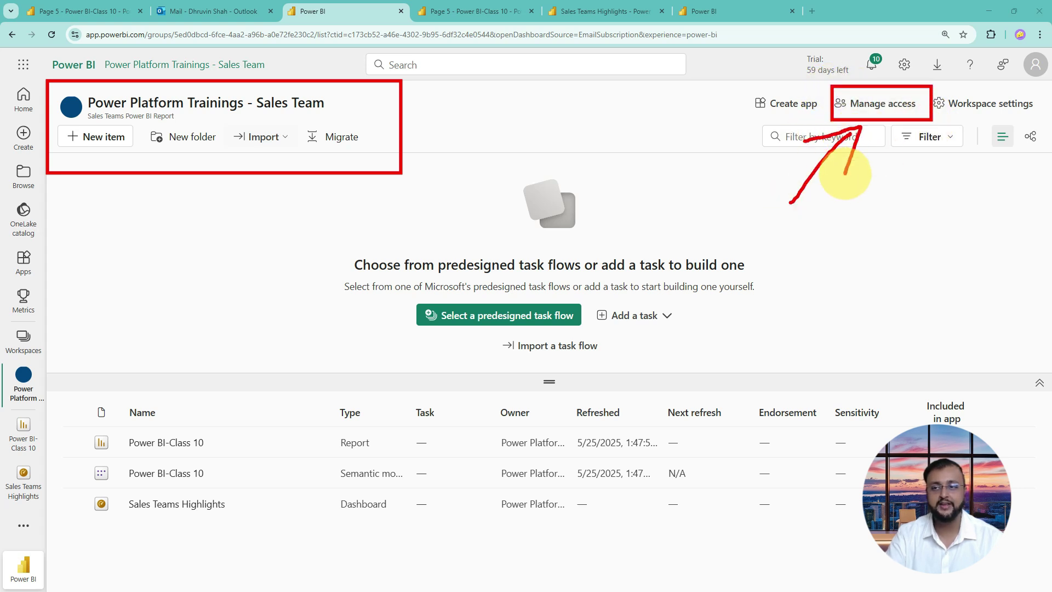
{"action": "key", "text": "Escape"}
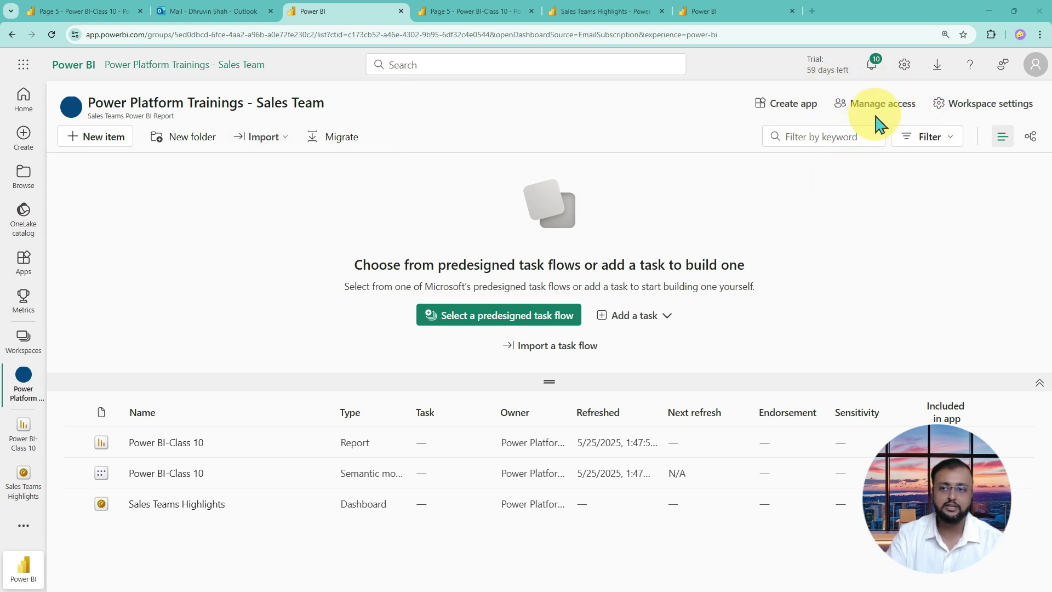
Open access management for the Power Platform Trainings - Sales Team workspace and choose the contact account as the person to add
{"action": "left_click", "coordinate": [880, 106]}
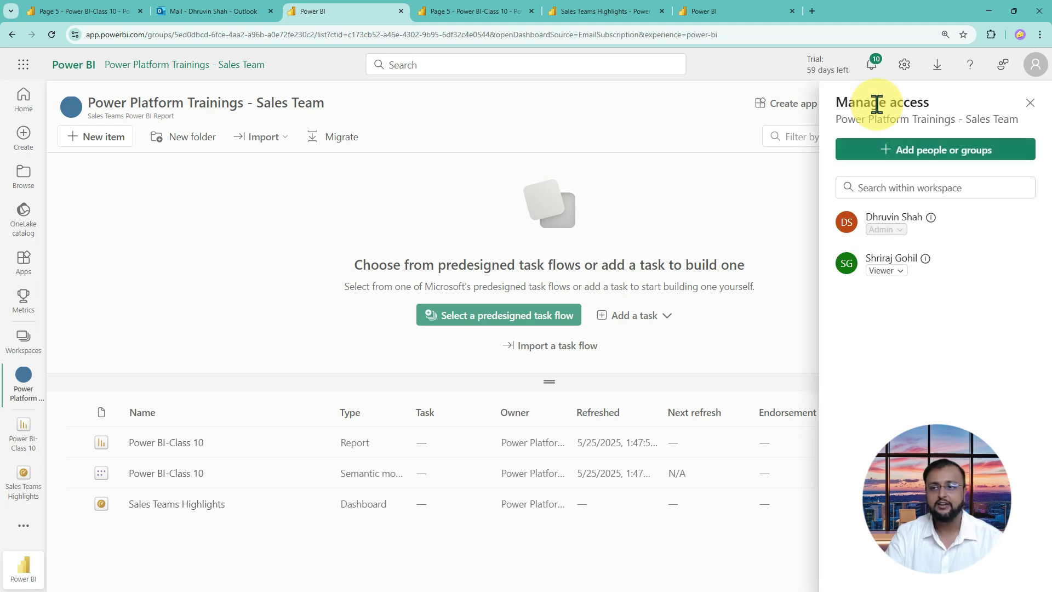
{"action": "left_click", "coordinate": [899, 188]}
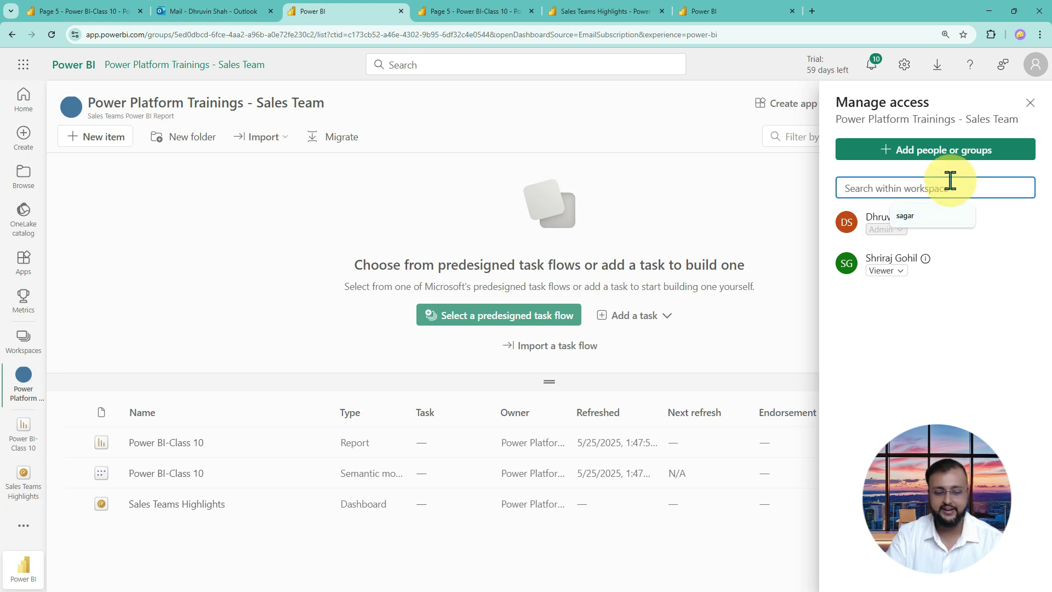
{"action": "type", "text": "conta"}
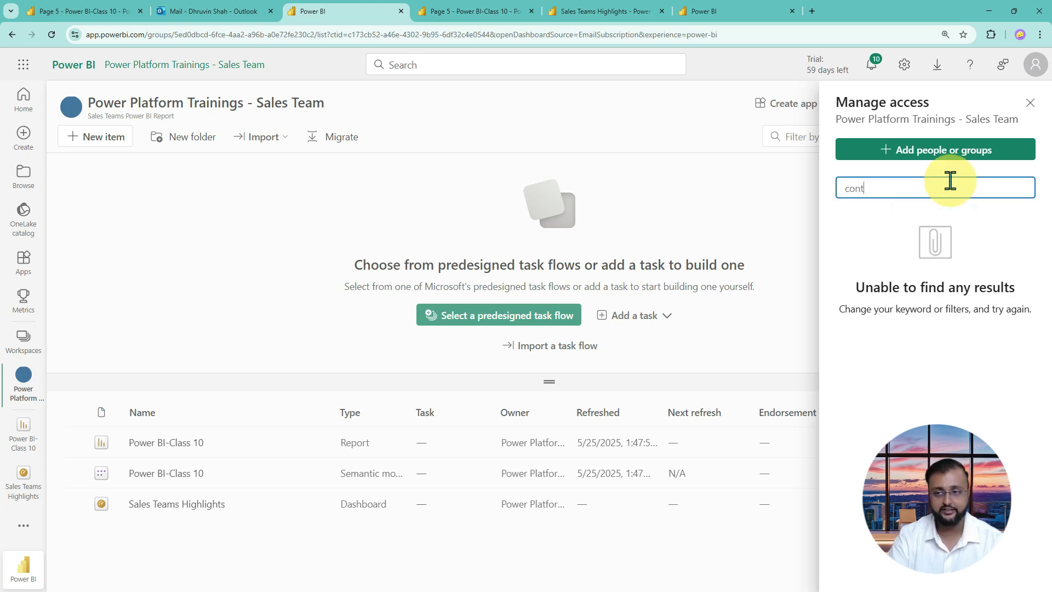
{"action": "left_click", "coordinate": [947, 159]}
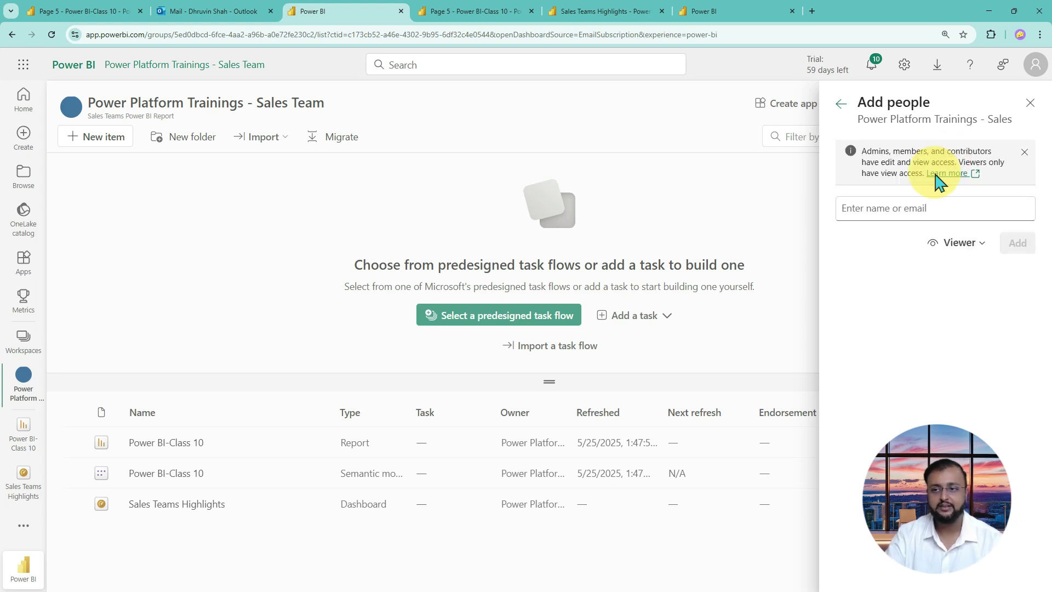
{"action": "left_click", "coordinate": [909, 207]}
{"action": "type", "text": "cont"}
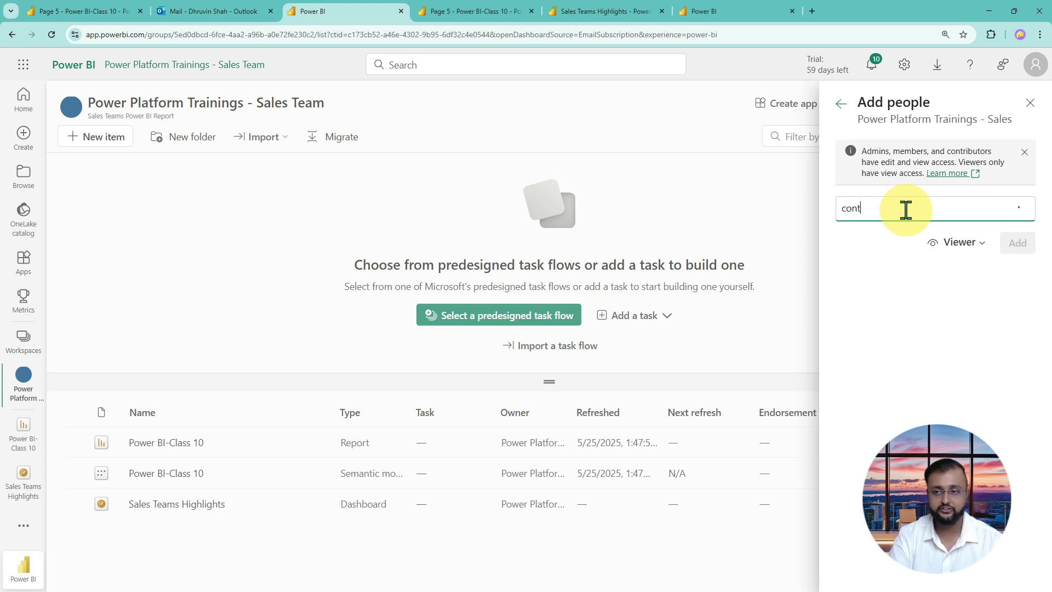
{"action": "type", "text": "a"}
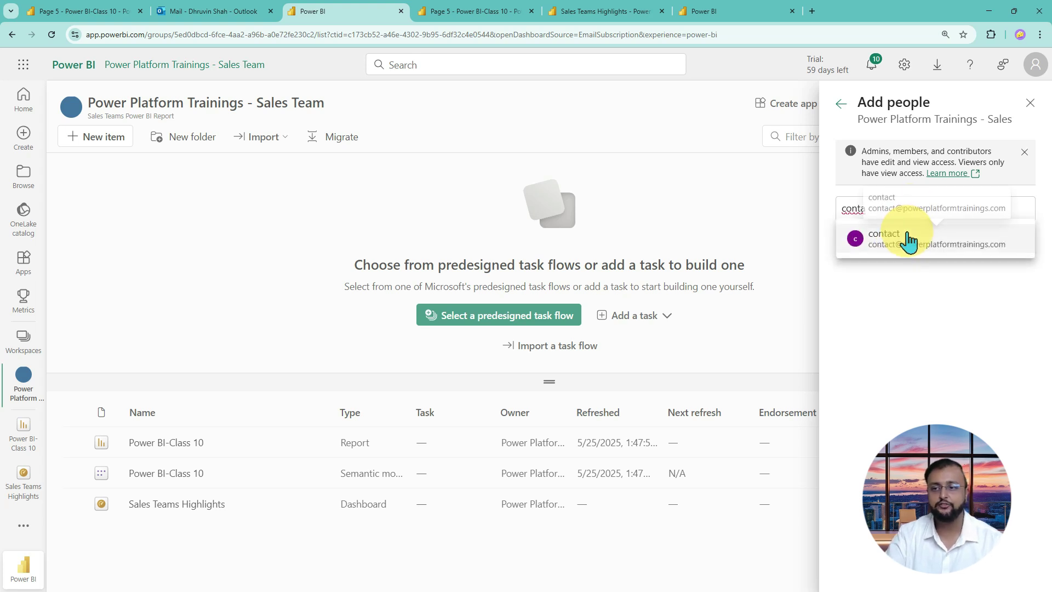
{"action": "left_click", "coordinate": [909, 241]}
Open the role choices for the person being added and examine the Admin, Member, Contributor and Viewer roles
{"action": "left_click", "coordinate": [979, 243]}
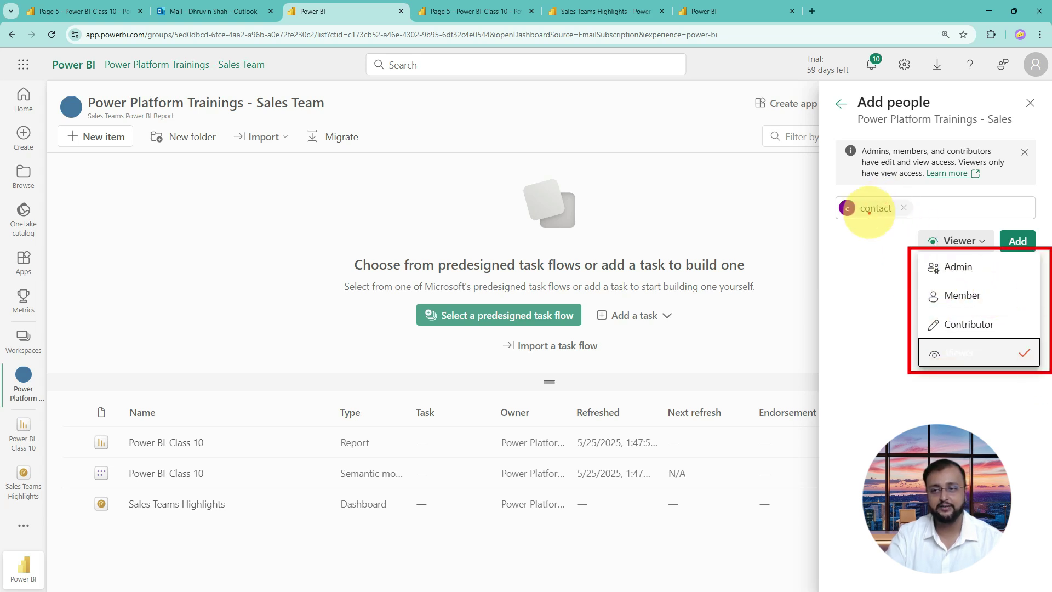
{"action": "left_click_drag", "start_coordinate": [867, 266], "coordinate": [909, 263]}
{"action": "mouse_move", "coordinate": [872, 303]}
{"action": "left_mouse_down"}
{"action": "mouse_move", "coordinate": [907, 292]}
{"action": "mouse_move", "coordinate": [903, 316]}
{"action": "left_mouse_up"}
{"action": "left_click_drag", "start_coordinate": [874, 362], "coordinate": [909, 341]}
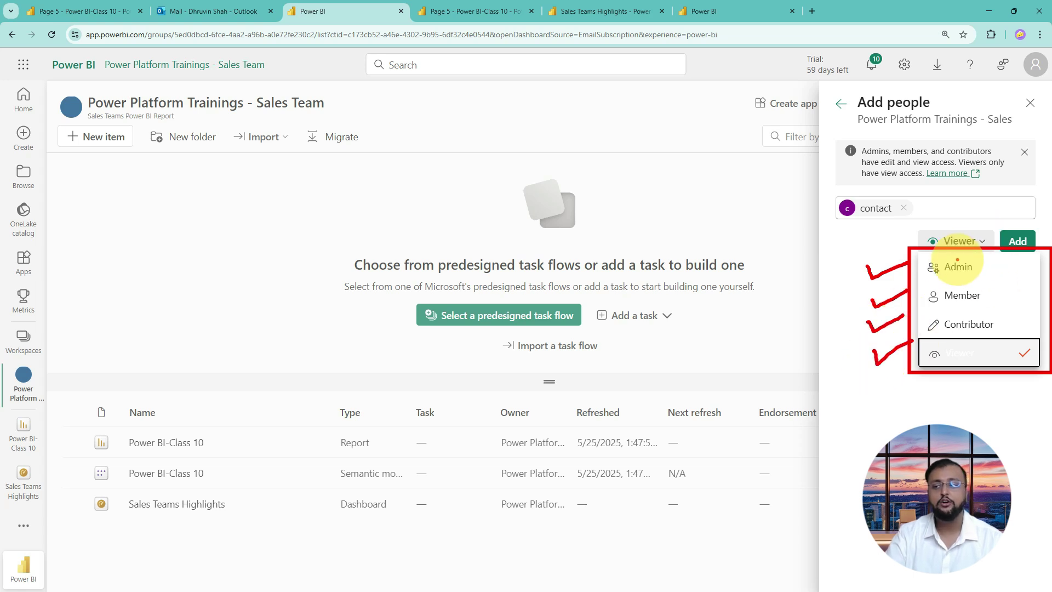
{"action": "mouse_move", "coordinate": [1000, 261]}
{"action": "left_mouse_down"}
{"action": "mouse_move", "coordinate": [1014, 324]}
{"action": "mouse_move", "coordinate": [995, 332]}
{"action": "left_mouse_up"}
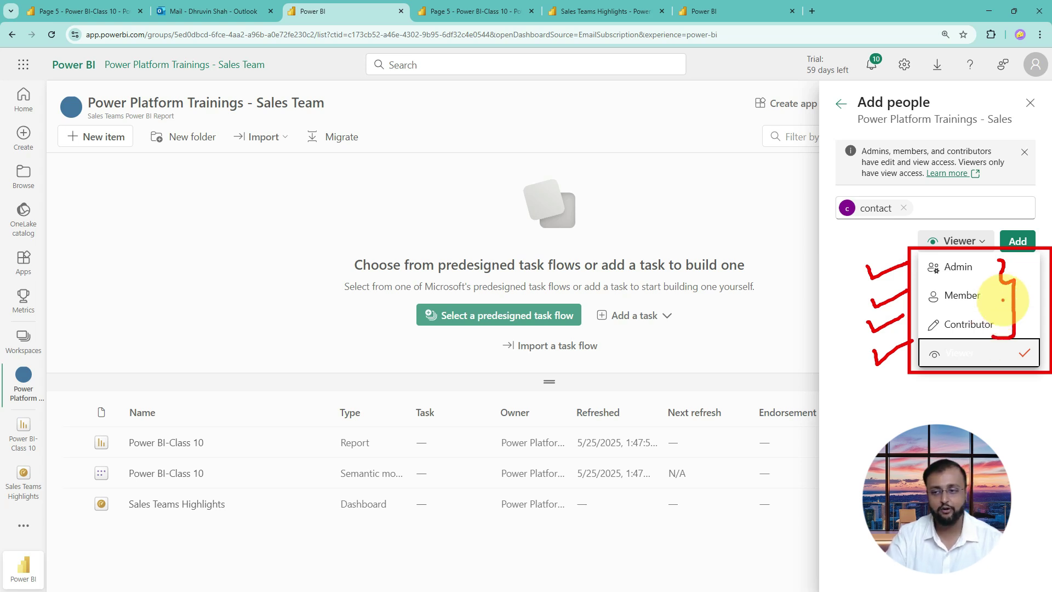
{"action": "mouse_move", "coordinate": [1009, 330]}
{"action": "left_mouse_down"}
{"action": "mouse_move", "coordinate": [915, 345]}
{"action": "mouse_move", "coordinate": [927, 364]}
{"action": "mouse_move", "coordinate": [1005, 356]}
{"action": "mouse_move", "coordinate": [1004, 344]}
{"action": "left_mouse_up"}
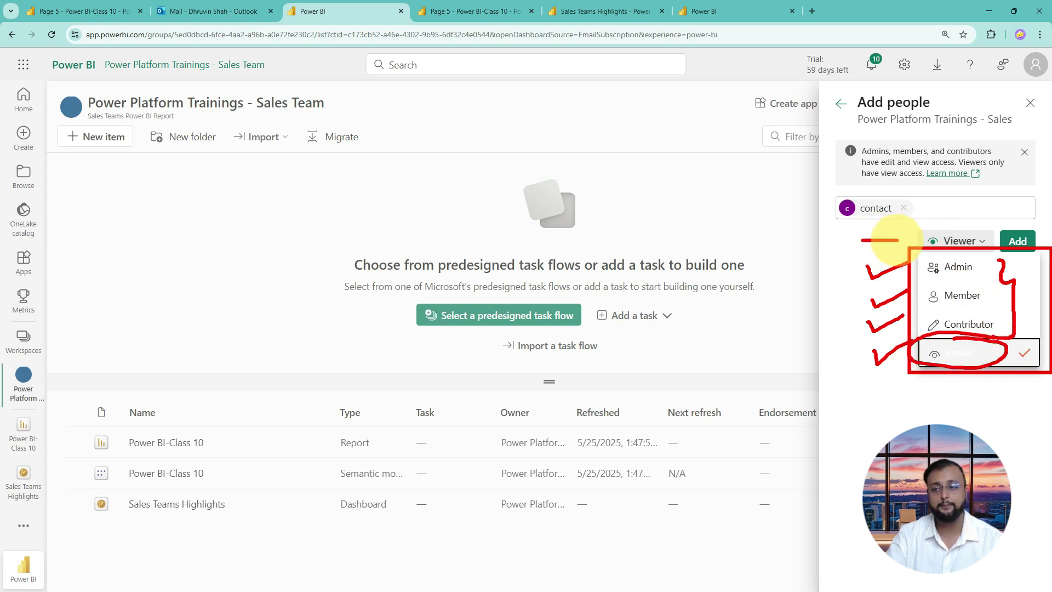
{"action": "mouse_move", "coordinate": [861, 239]}
{"action": "left_mouse_down"}
{"action": "mouse_move", "coordinate": [910, 239]}
{"action": "mouse_move", "coordinate": [884, 248]}
{"action": "left_mouse_up"}
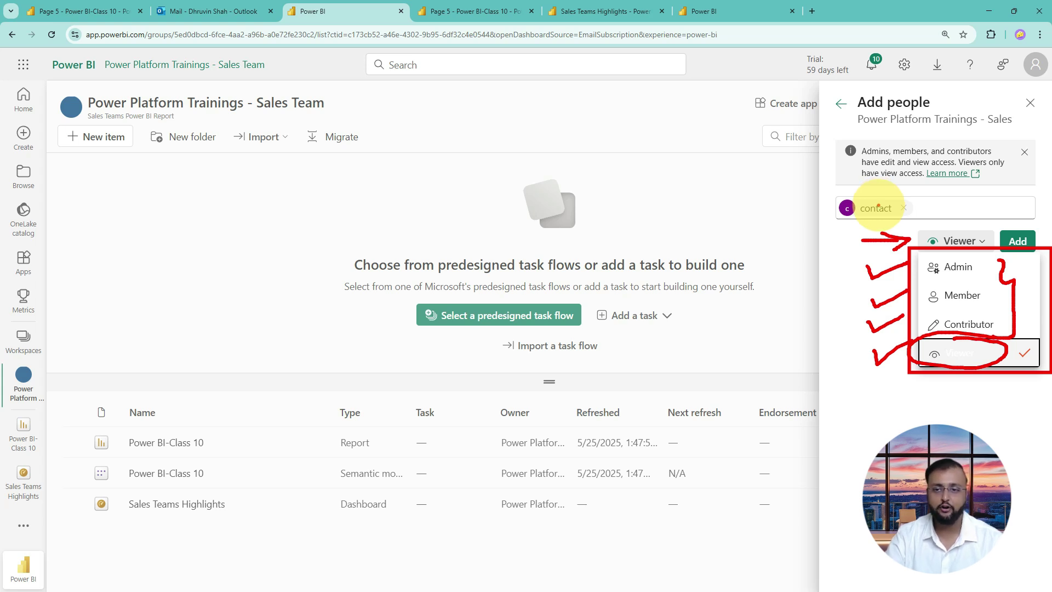
{"action": "key", "text": "Escape"}
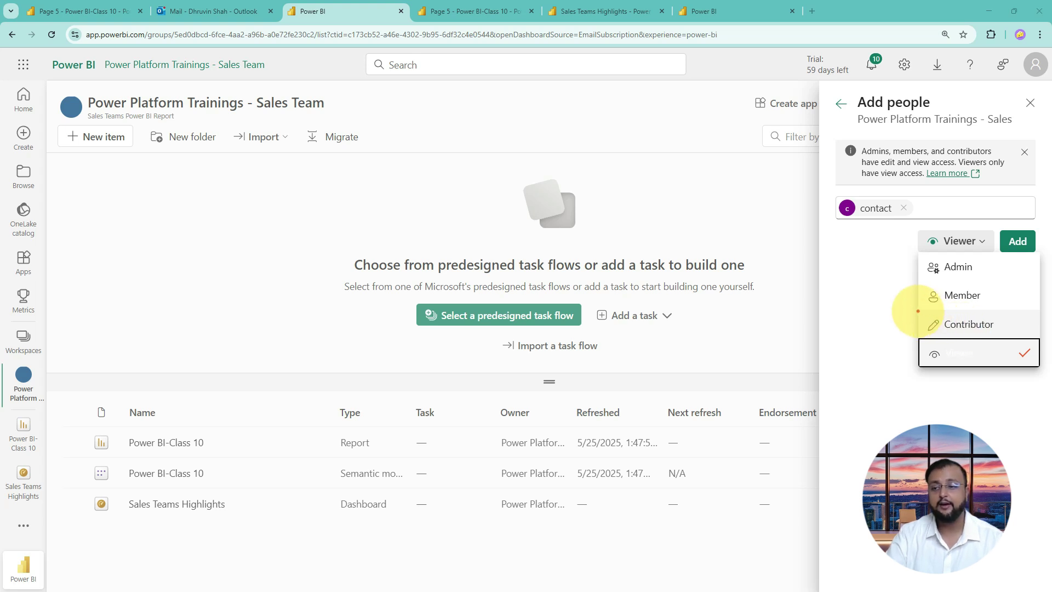
Set the workspace role of the person being added to Contributor
{"action": "left_click_drag", "start_coordinate": [917, 311], "coordinate": [1041, 338]}
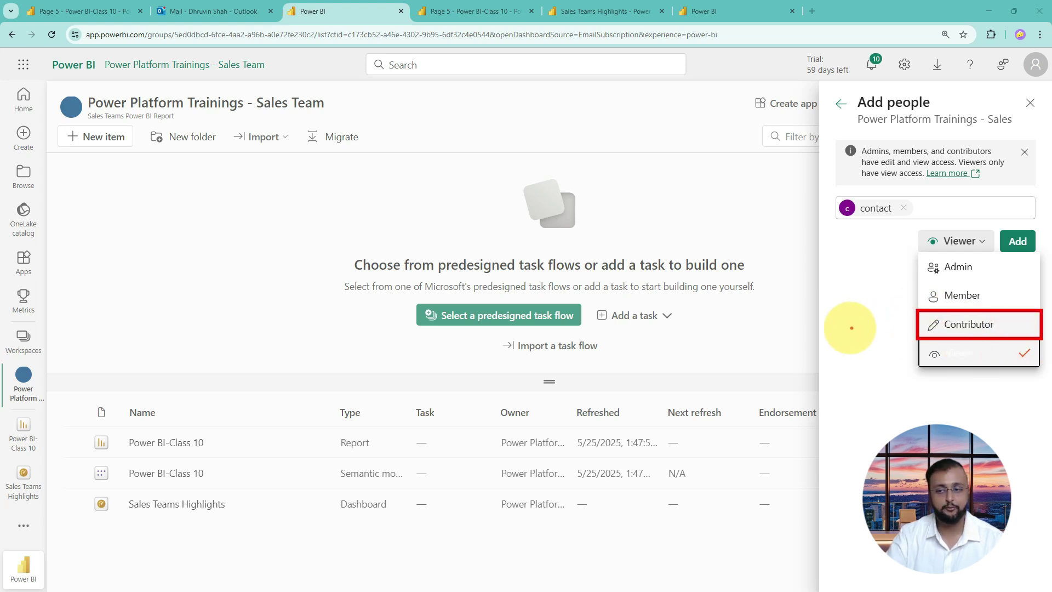
{"action": "left_click_drag", "start_coordinate": [838, 328], "coordinate": [912, 320]}
{"action": "mouse_move", "coordinate": [866, 308]}
{"action": "left_mouse_down"}
{"action": "mouse_move", "coordinate": [908, 318]}
{"action": "mouse_move", "coordinate": [880, 344]}
{"action": "left_mouse_up"}
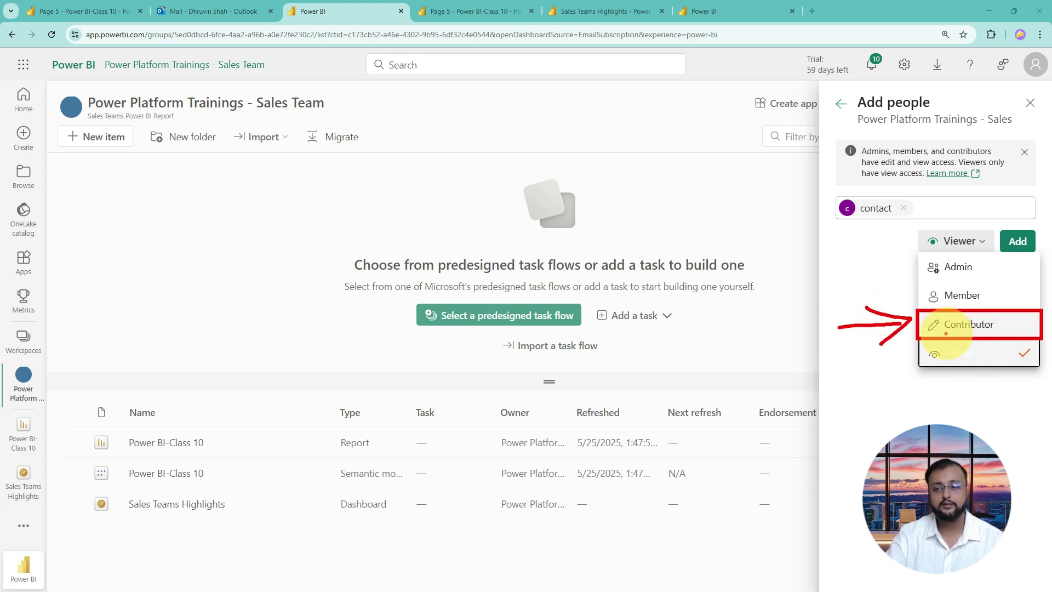
{"action": "key", "text": "Escape"}
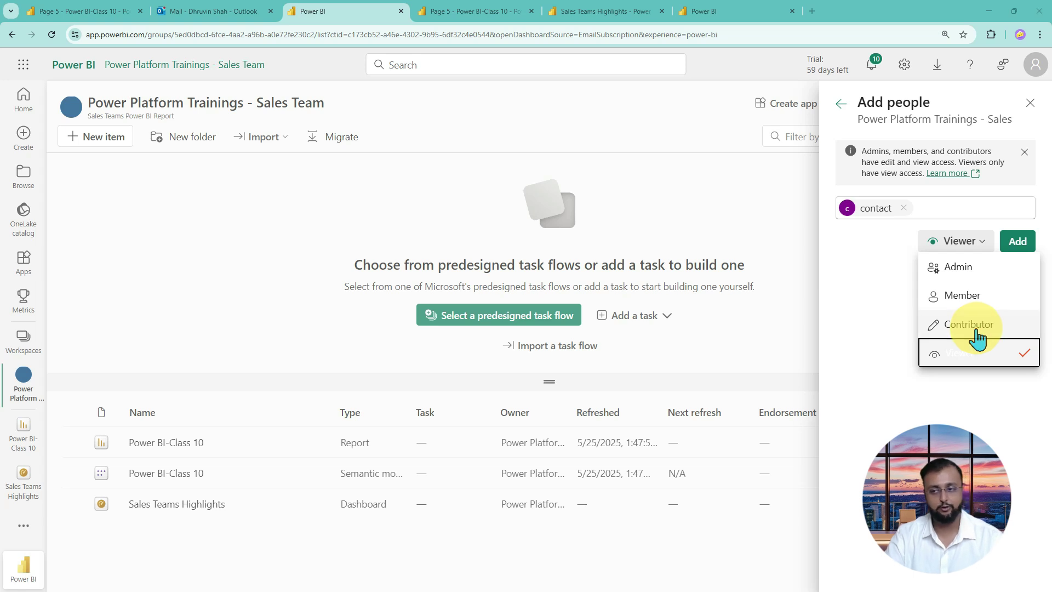
{"action": "left_click", "coordinate": [978, 331]}
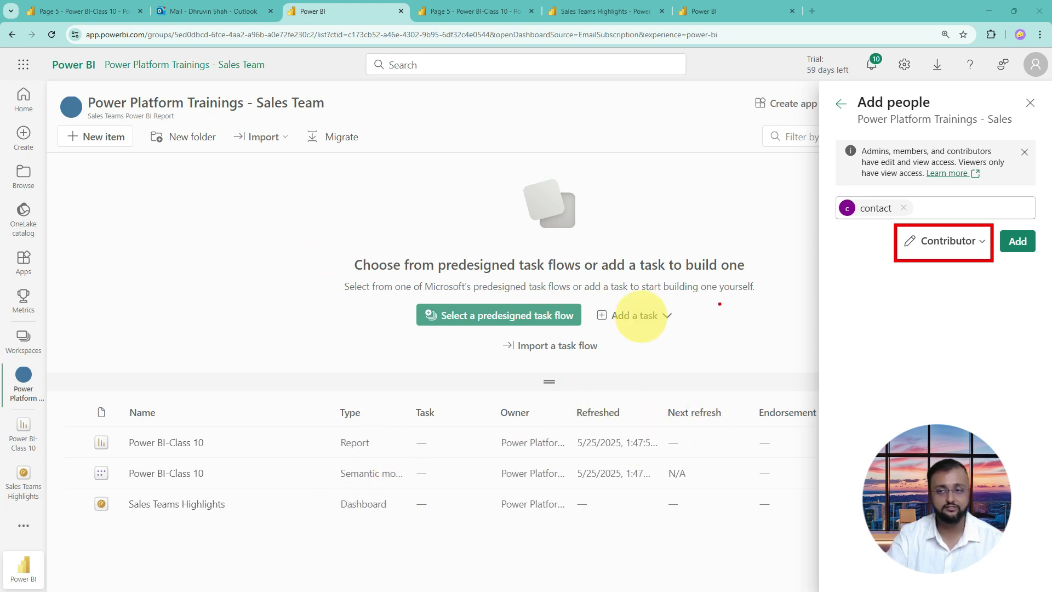
{"action": "mouse_move", "coordinate": [825, 255]}
{"action": "left_mouse_down"}
{"action": "mouse_move", "coordinate": [907, 244]}
{"action": "mouse_move", "coordinate": [866, 268]}
{"action": "mouse_move", "coordinate": [921, 247]}
{"action": "left_mouse_up"}
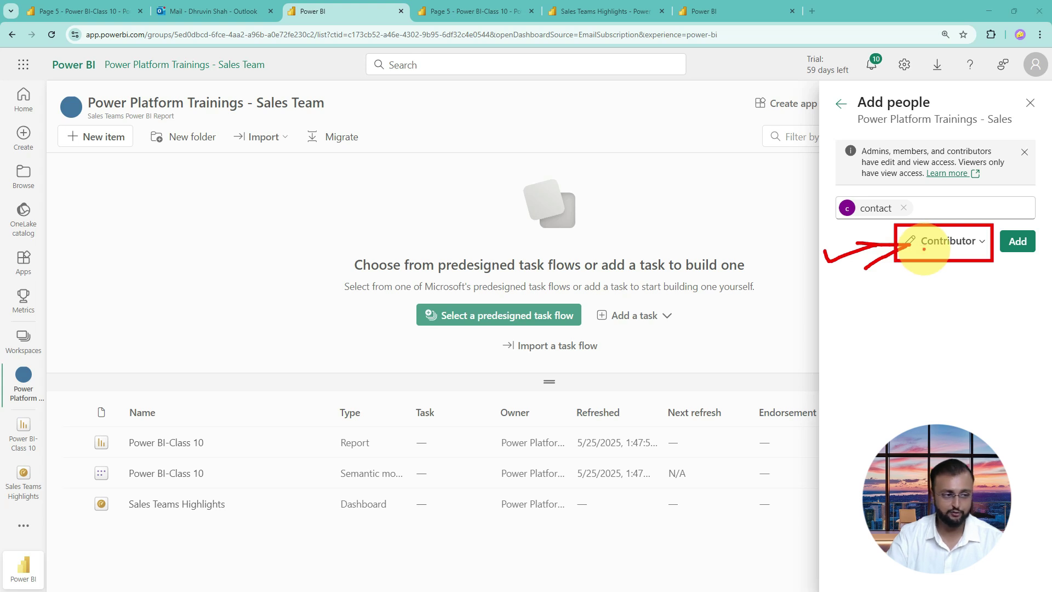
{"action": "key", "text": "Escape"}
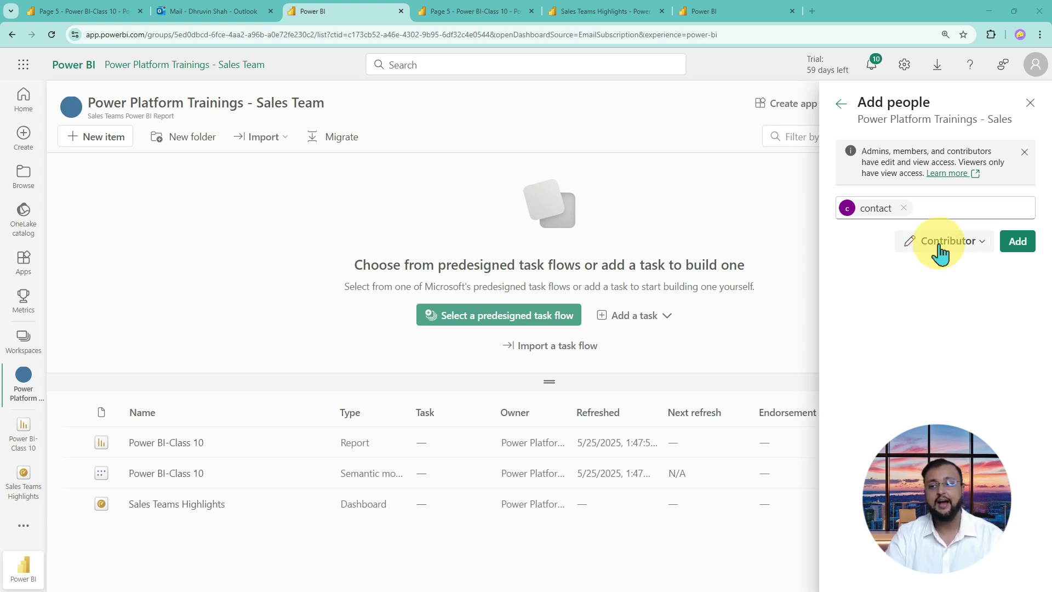
Change the workspace role of the person being added to Member
{"action": "left_click", "coordinate": [939, 249]}
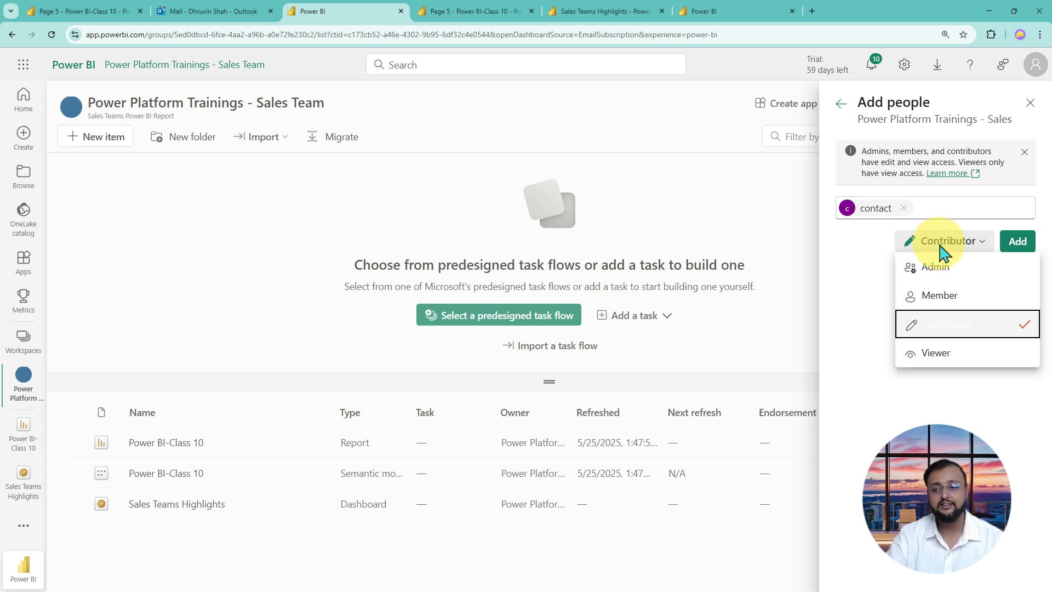
{"action": "left_click", "coordinate": [946, 299]}
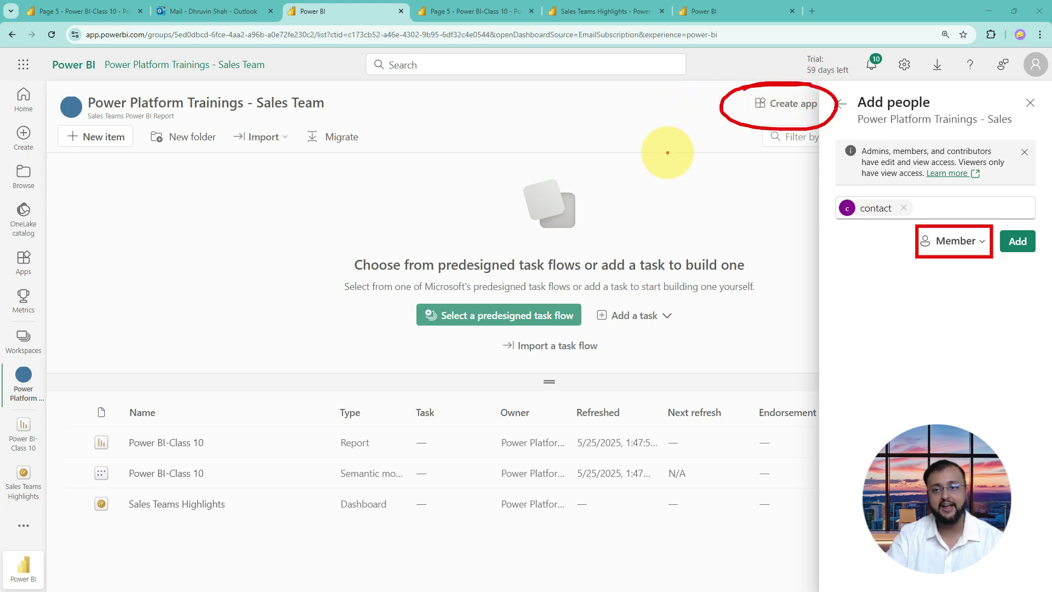
{"action": "mouse_move", "coordinate": [668, 152]}
{"action": "left_mouse_down"}
{"action": "mouse_move", "coordinate": [710, 116]}
{"action": "mouse_move", "coordinate": [700, 117]}
{"action": "mouse_move", "coordinate": [718, 129]}
{"action": "left_mouse_up"}
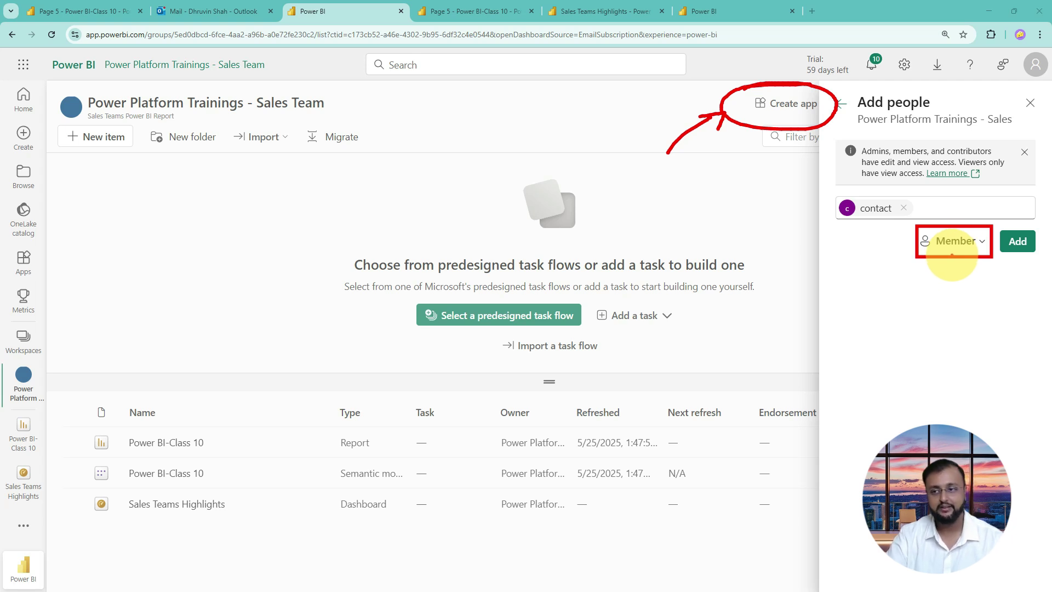
Change the role of the person being added to Admin, and close the access settings without adding anyone
{"action": "left_click", "coordinate": [957, 249]}
{"action": "left_click", "coordinate": [962, 271]}
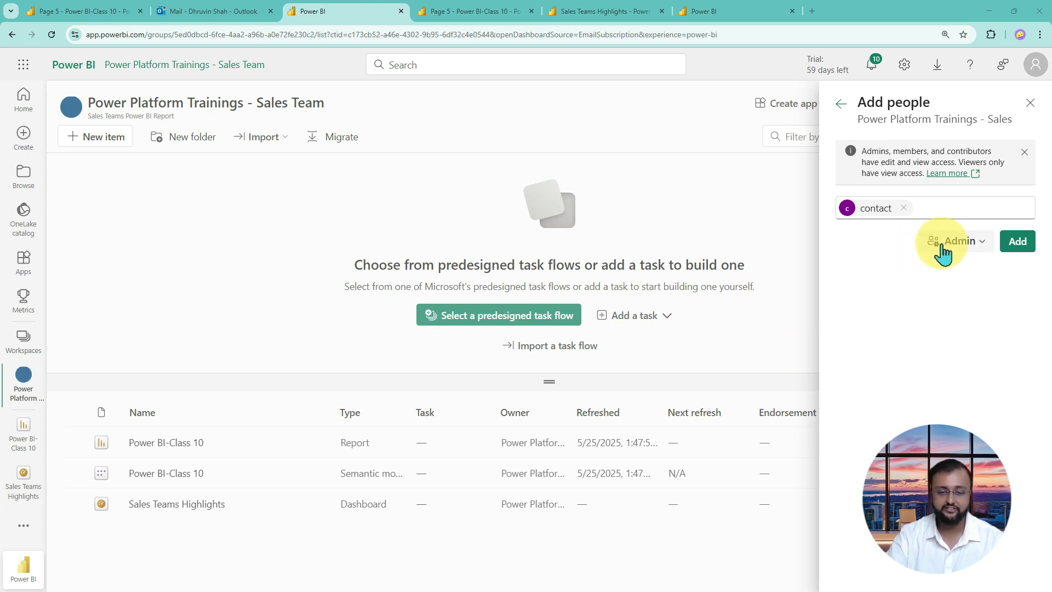
{"action": "mouse_move", "coordinate": [94, 117]}
{"action": "left_mouse_down"}
{"action": "mouse_move", "coordinate": [200, 134]}
{"action": "mouse_move", "coordinate": [71, 105]}
{"action": "left_mouse_up"}
{"action": "mouse_move", "coordinate": [417, 107]}
{"action": "left_mouse_down"}
{"action": "mouse_move", "coordinate": [479, 107]}
{"action": "mouse_move", "coordinate": [455, 100]}
{"action": "mouse_move", "coordinate": [463, 140]}
{"action": "left_mouse_up"}
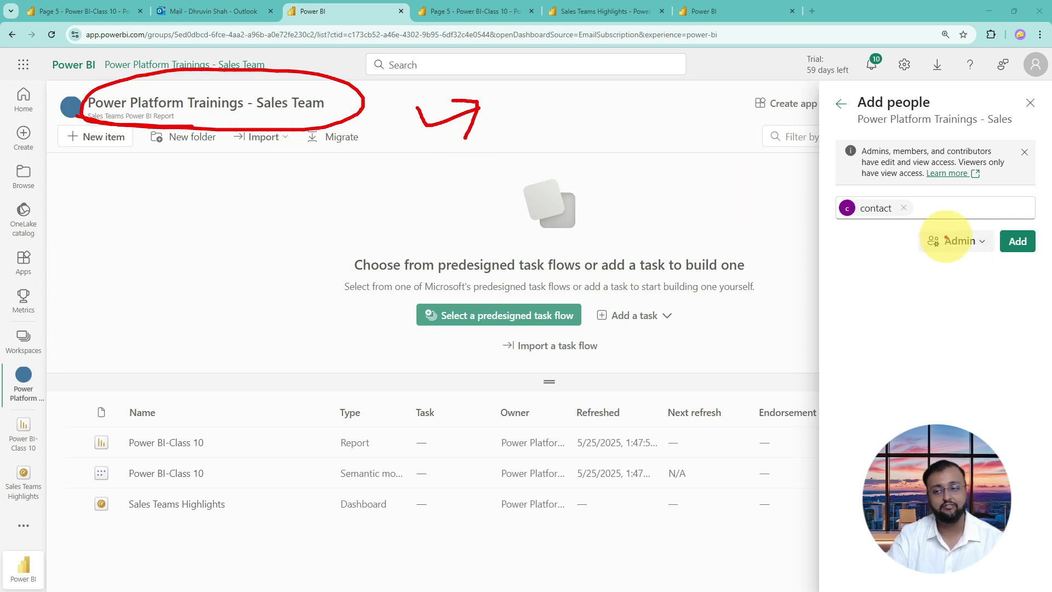
{"action": "mouse_move", "coordinate": [888, 287]}
{"action": "left_mouse_down"}
{"action": "mouse_move", "coordinate": [941, 243]}
{"action": "mouse_move", "coordinate": [919, 267]}
{"action": "mouse_move", "coordinate": [959, 217]}
{"action": "mouse_move", "coordinate": [952, 262]}
{"action": "mouse_move", "coordinate": [984, 221]}
{"action": "mouse_move", "coordinate": [928, 241]}
{"action": "left_mouse_up"}
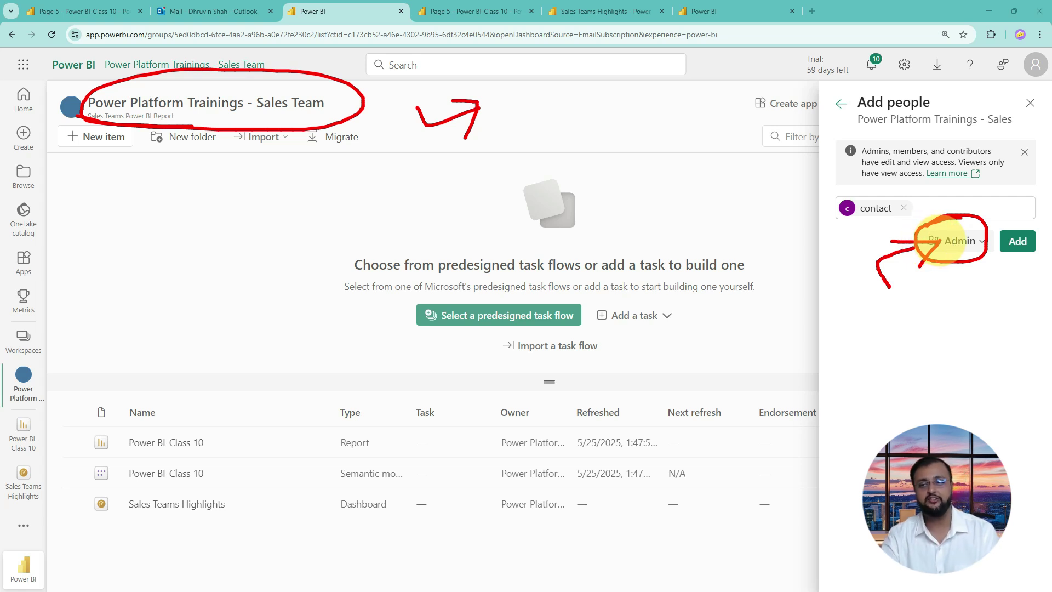
{"action": "key", "text": "Escape"}
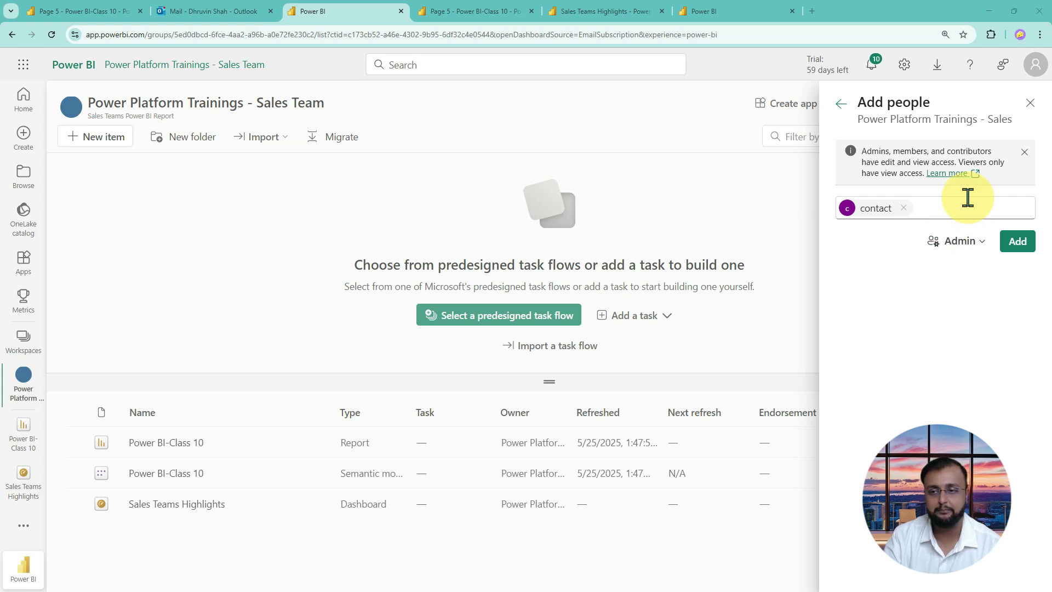
{"action": "left_click", "coordinate": [1030, 103]}
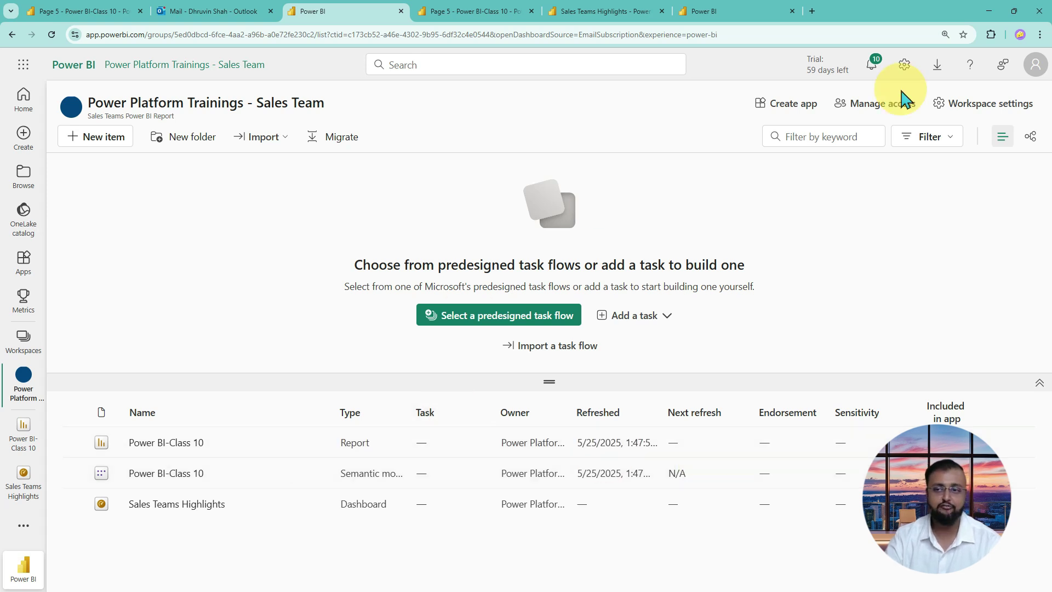
Start creating an app from the Power Platform Trainings - Sales Team workspace
{"action": "left_click_drag", "start_coordinate": [739, 85], "coordinate": [827, 121]}
{"action": "left_click_drag", "start_coordinate": [673, 132], "coordinate": [712, 116]}
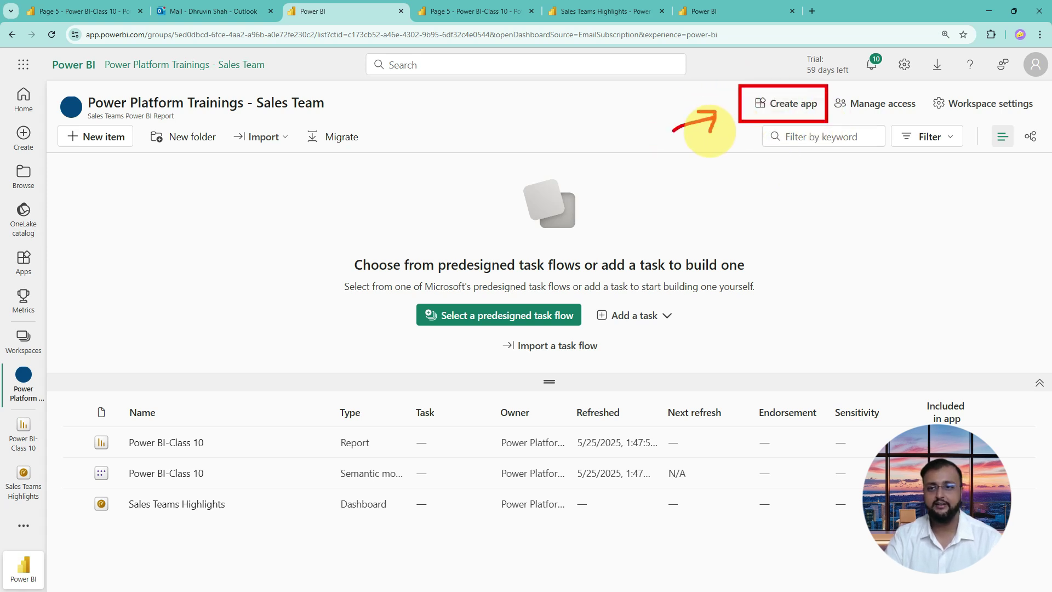
{"action": "left_click", "coordinate": [779, 113]}
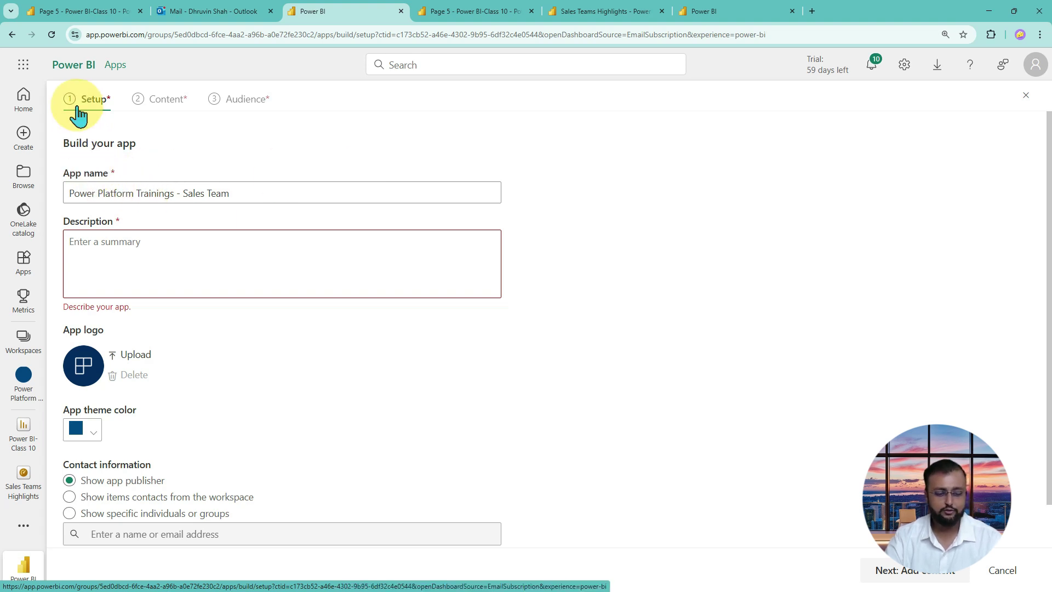
{"action": "mouse_move", "coordinate": [55, 85]}
{"action": "left_mouse_down"}
{"action": "mouse_move", "coordinate": [219, 122]}
{"action": "mouse_move", "coordinate": [300, 126]}
{"action": "left_mouse_up"}
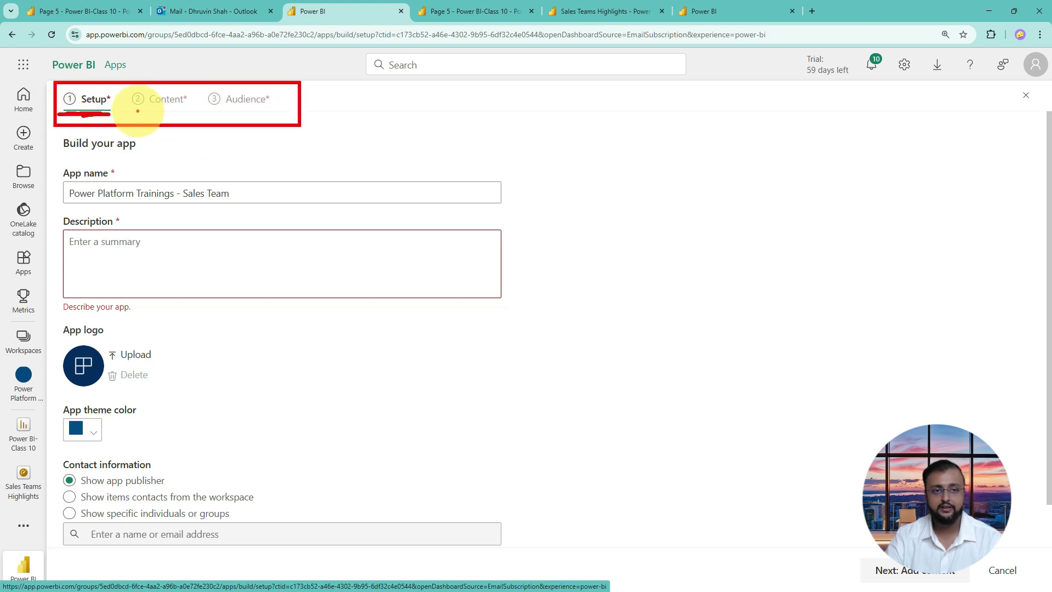
{"action": "left_click_drag", "start_coordinate": [137, 112], "coordinate": [193, 109]}
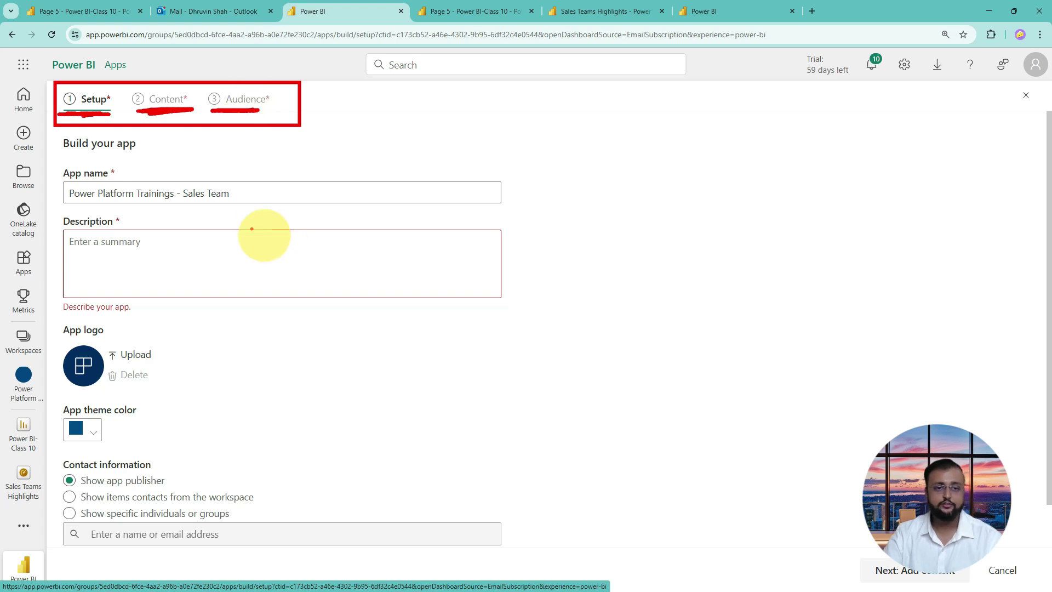
{"action": "mouse_move", "coordinate": [269, 165]}
{"action": "left_mouse_down"}
{"action": "mouse_move", "coordinate": [276, 209]}
{"action": "mouse_move", "coordinate": [242, 211]}
{"action": "left_mouse_up"}
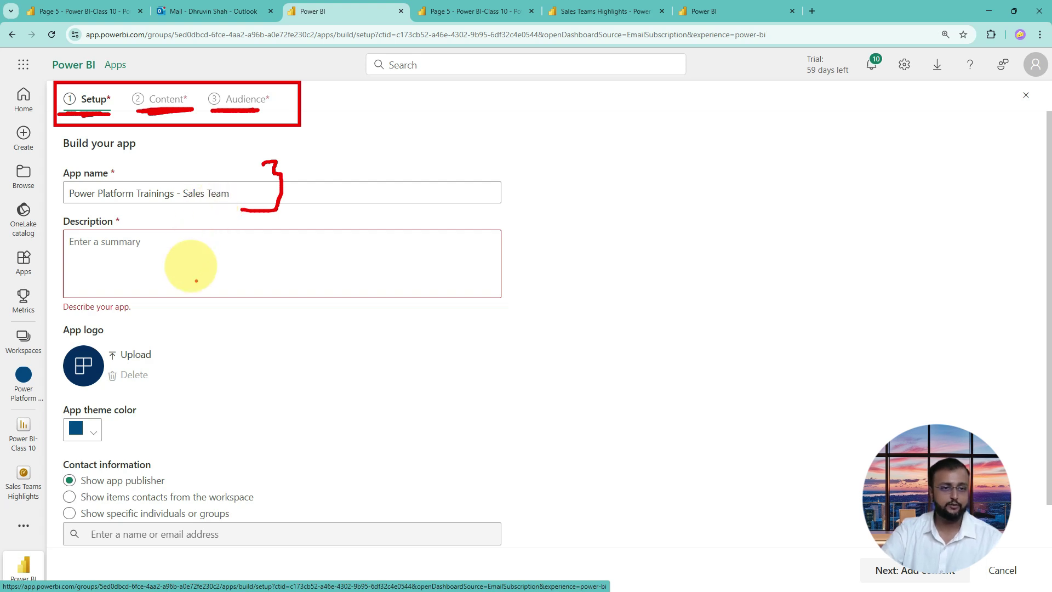
Copy the app name "Power Platform Trainings - Sales Team" into the app's description
{"action": "key", "text": "Escape"}
{"action": "left_click", "coordinate": [248, 187]}
{"action": "key", "text": "ctrl+a"}
{"action": "key", "text": "ctrl+c"}
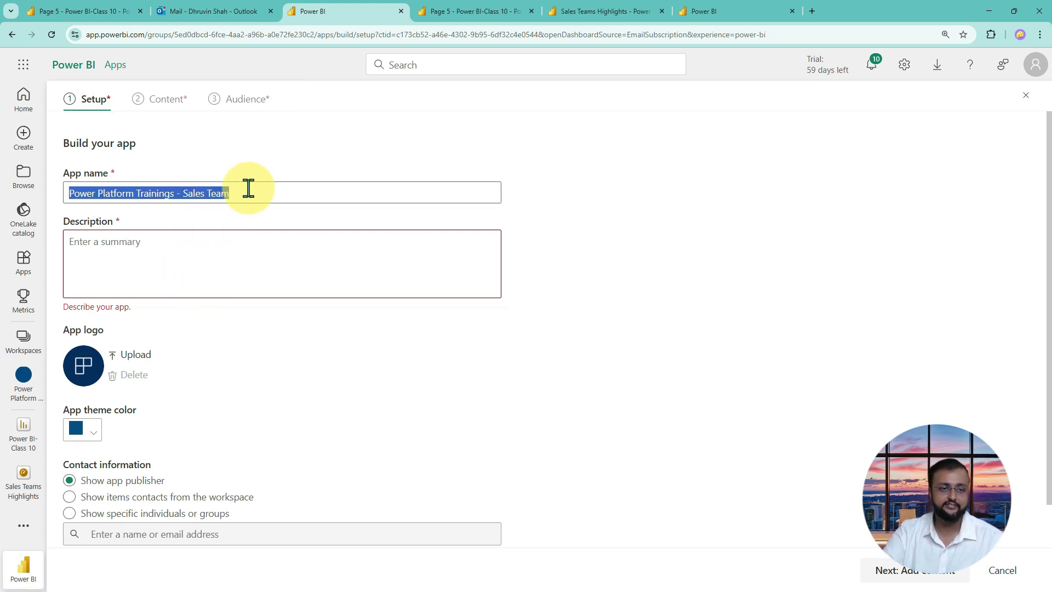
{"action": "left_click", "coordinate": [258, 270]}
{"action": "key", "text": "ctrl+v"}
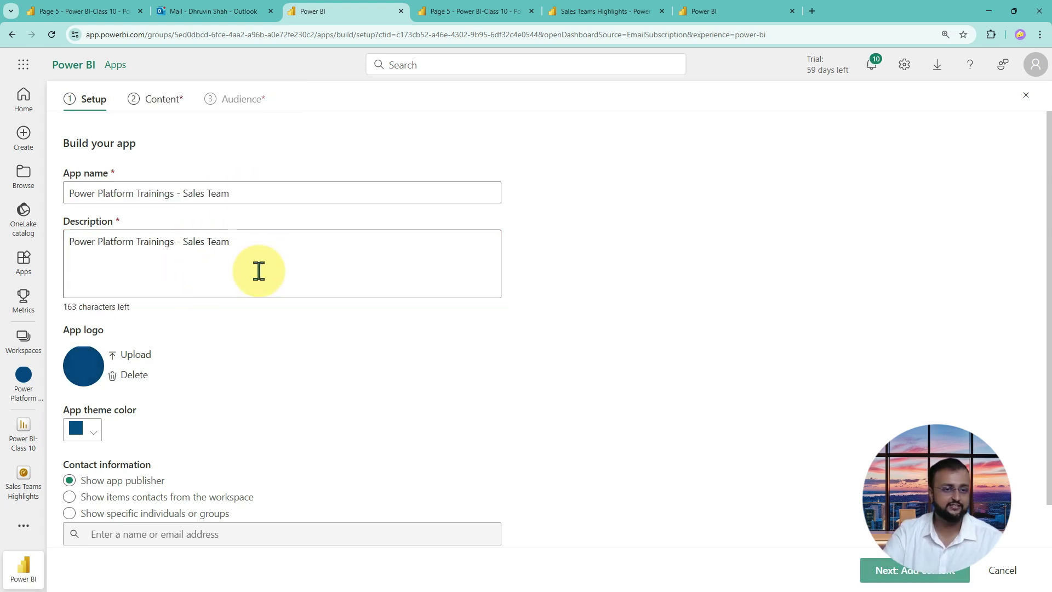
Set the app theme color to green
{"action": "scroll", "coordinate": [264, 258], "scroll_direction": "down", "scroll_amount": 1}
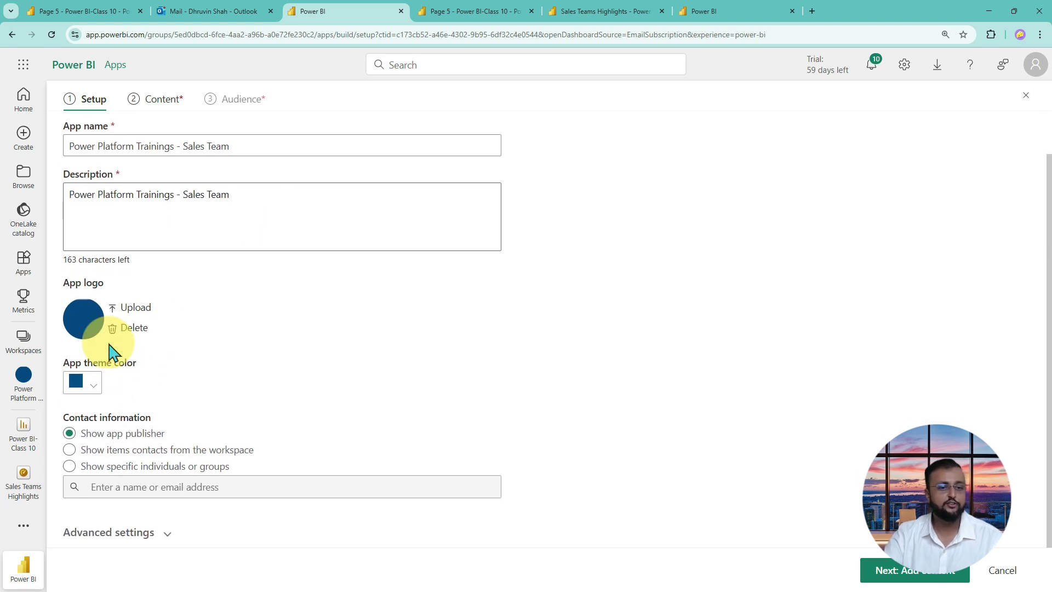
{"action": "left_click", "coordinate": [90, 385]}
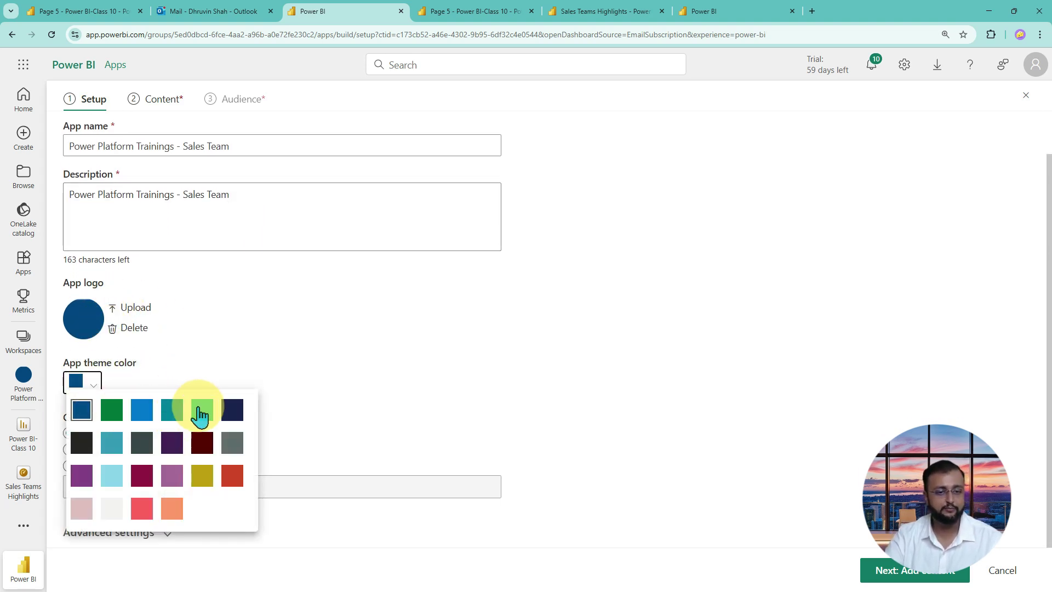
{"action": "left_click", "coordinate": [202, 412]}
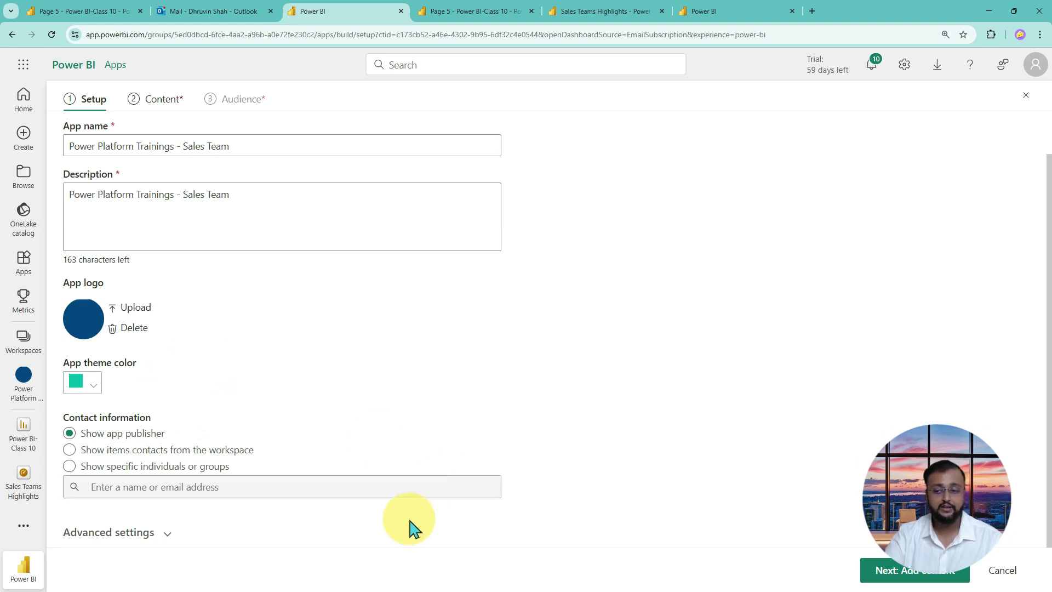
Expand the advanced settings to review the navigation, hidden content and global app options, and continue to the content stage
{"action": "left_click", "coordinate": [165, 536]}
{"action": "scroll", "coordinate": [198, 500], "scroll_direction": "down", "scroll_amount": 4}
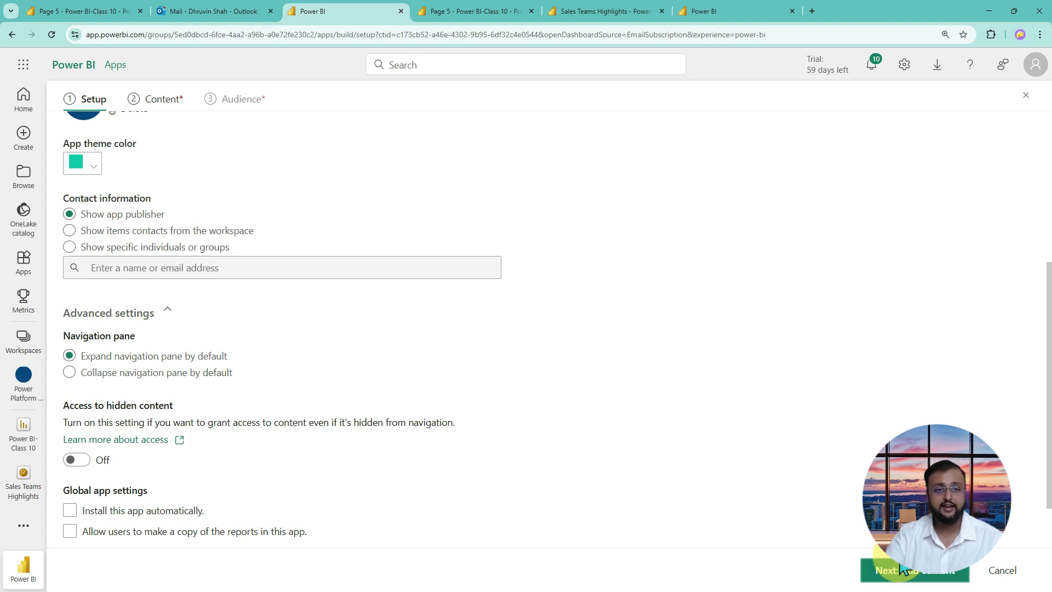
{"action": "scroll", "coordinate": [411, 277], "scroll_direction": "up", "scroll_amount": 5}
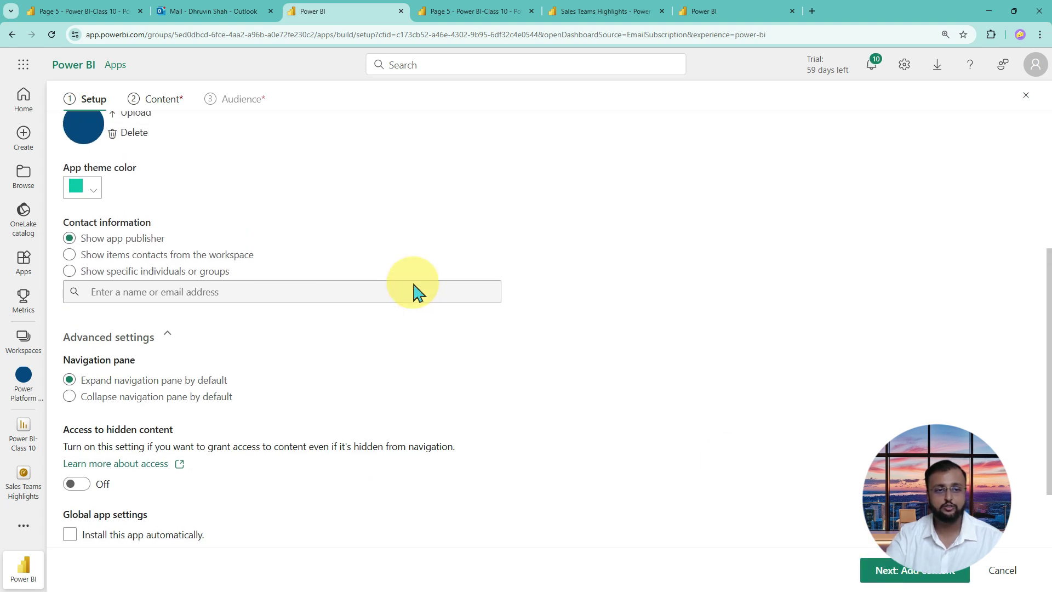
{"action": "left_click", "coordinate": [905, 582]}
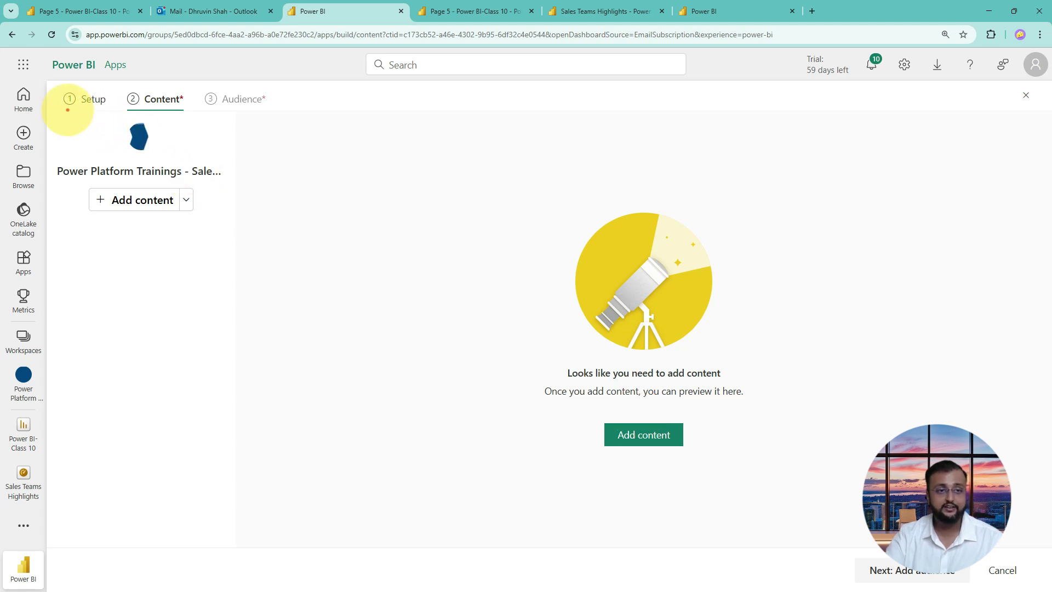
{"action": "left_click_drag", "start_coordinate": [70, 133], "coordinate": [232, 573]}
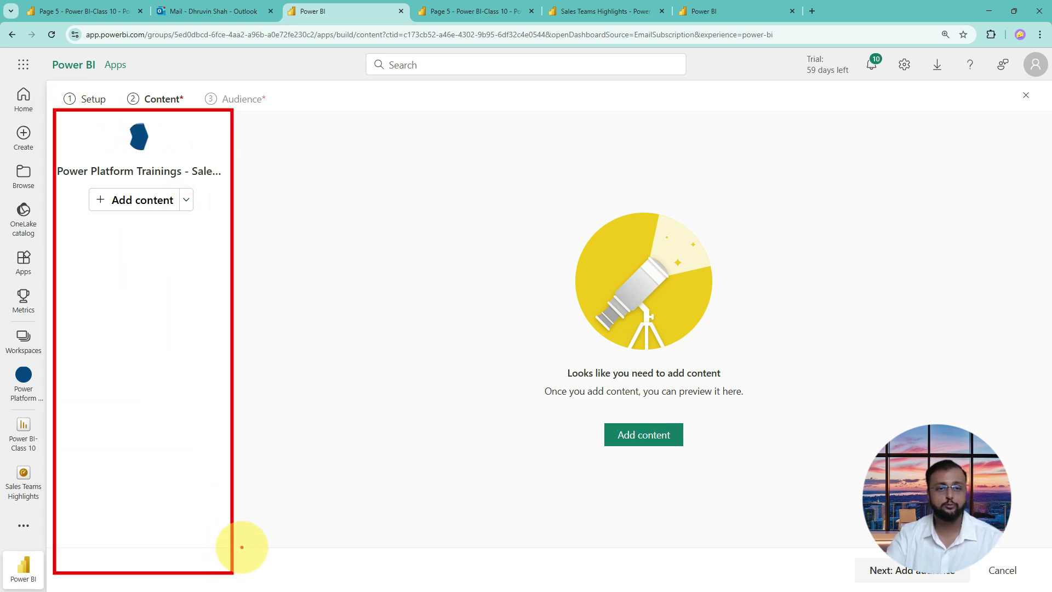
{"action": "left_click_drag", "start_coordinate": [94, 217], "coordinate": [70, 159]}
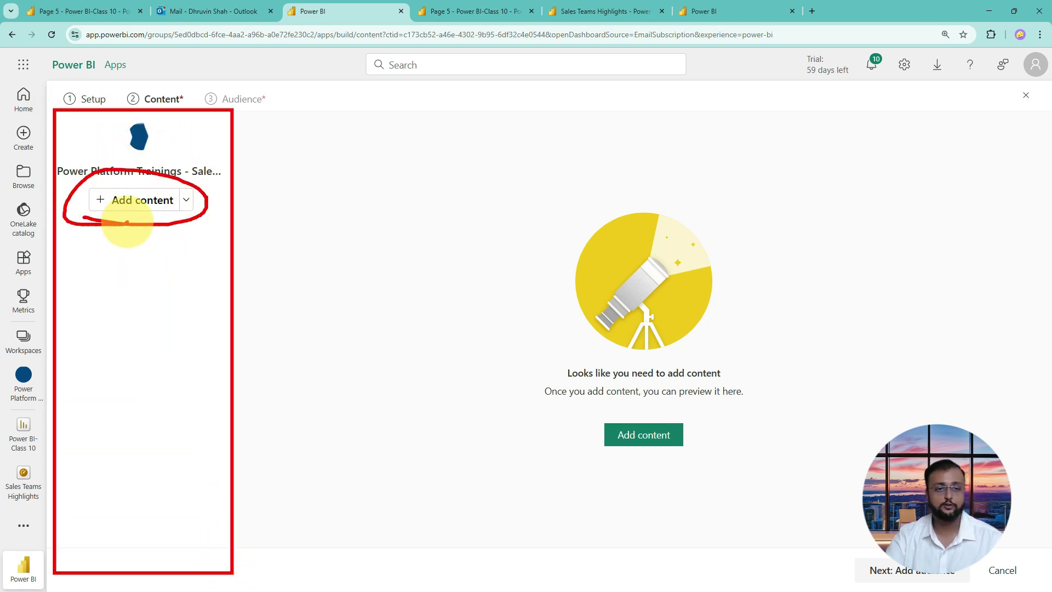
{"action": "key", "text": "Escape"}
Add the Power BI-Class 10 report from the workspace to the app content
{"action": "left_click", "coordinate": [150, 208]}
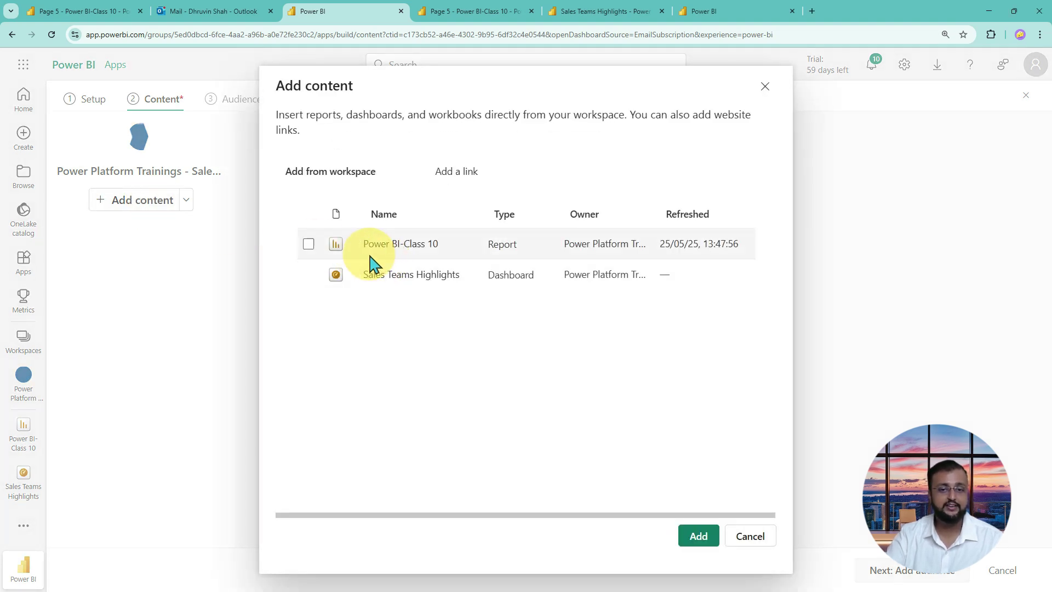
{"action": "left_click_drag", "start_coordinate": [287, 223], "coordinate": [775, 294]}
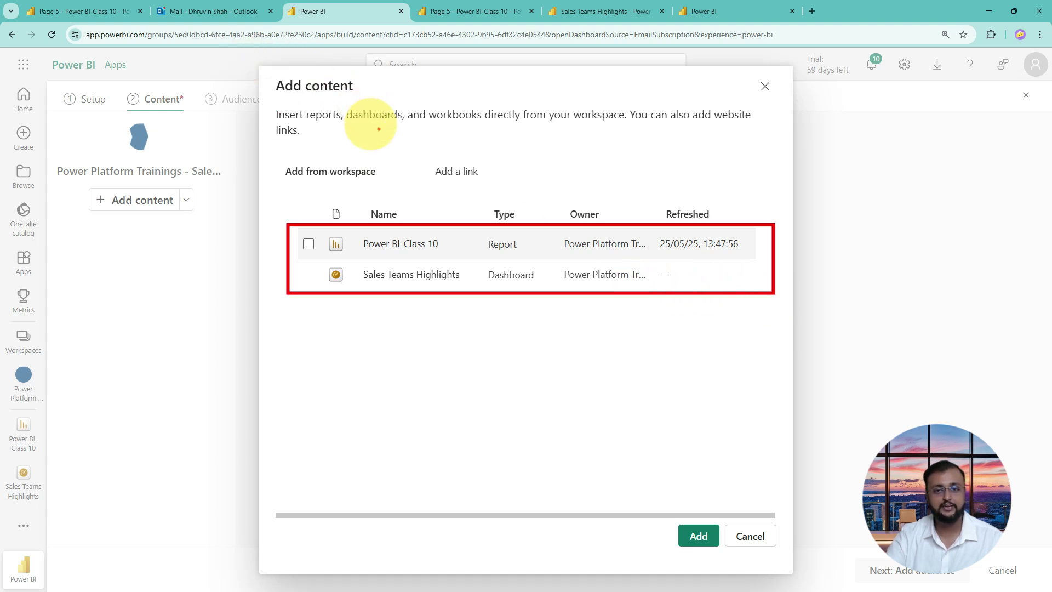
{"action": "mouse_move", "coordinate": [491, 330]}
{"action": "left_mouse_down"}
{"action": "mouse_move", "coordinate": [497, 365]}
{"action": "mouse_move", "coordinate": [504, 349]}
{"action": "mouse_move", "coordinate": [536, 343]}
{"action": "mouse_move", "coordinate": [438, 368]}
{"action": "mouse_move", "coordinate": [509, 391]}
{"action": "left_mouse_up"}
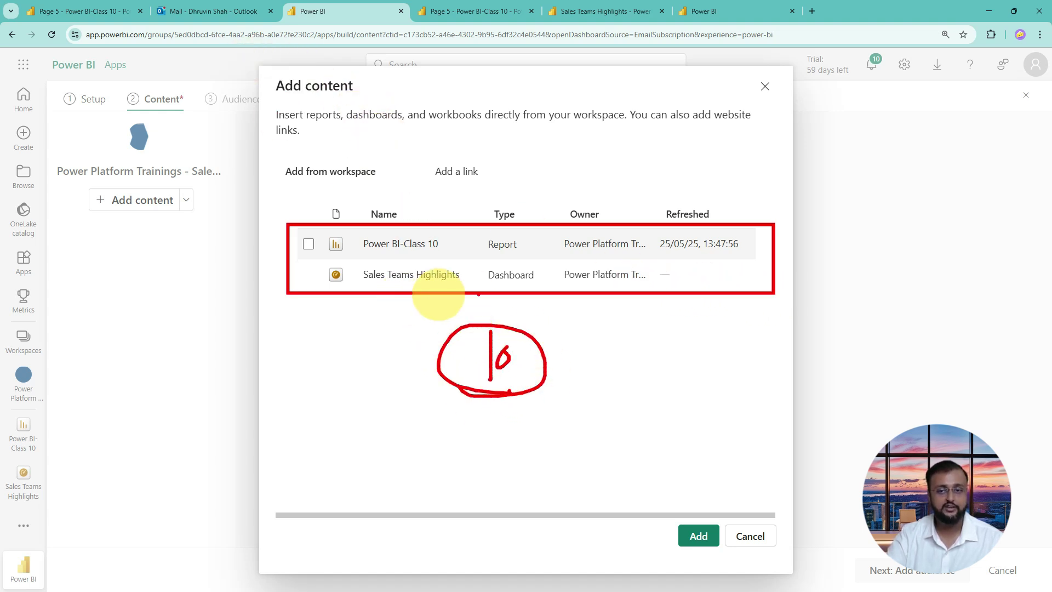
{"action": "mouse_move", "coordinate": [652, 340]}
{"action": "left_mouse_down"}
{"action": "mouse_move", "coordinate": [653, 377]}
{"action": "mouse_move", "coordinate": [692, 359]}
{"action": "left_mouse_up"}
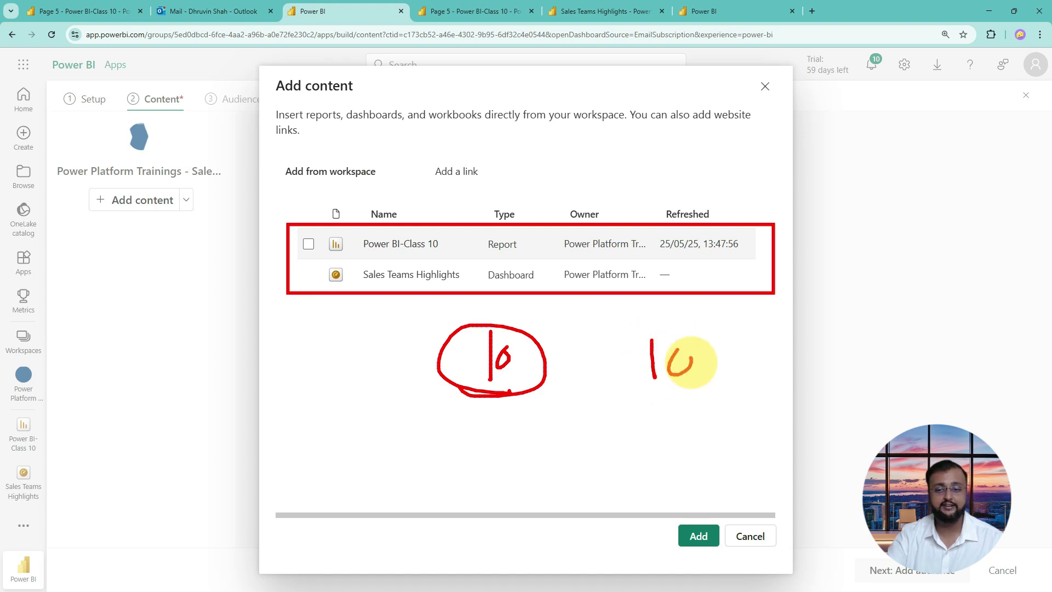
{"action": "left_click_drag", "start_coordinate": [625, 394], "coordinate": [703, 385]}
{"action": "left_click_drag", "start_coordinate": [442, 474], "coordinate": [448, 514]}
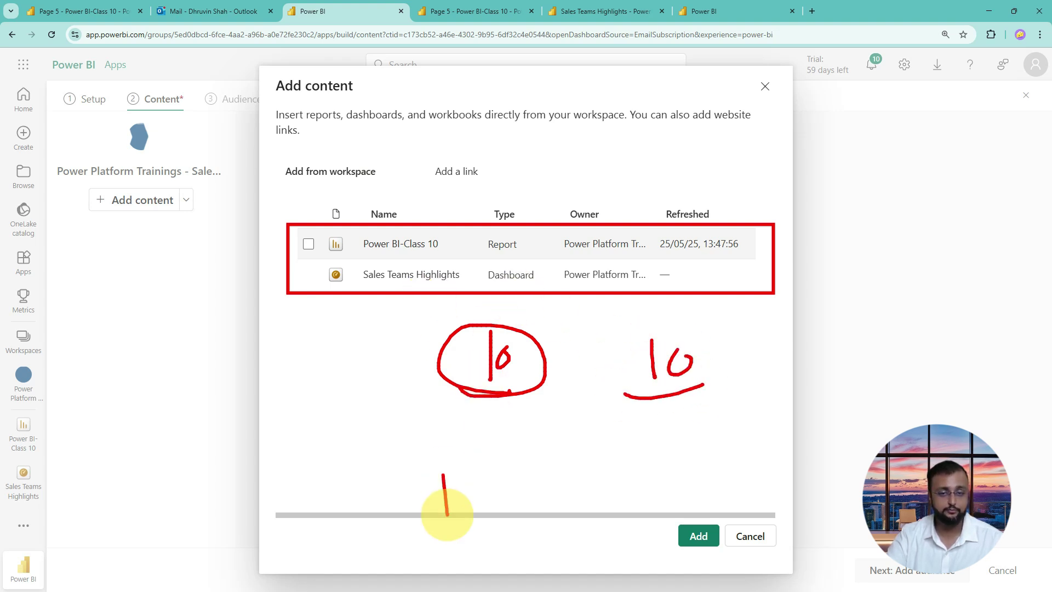
{"action": "key", "text": "Escape"}
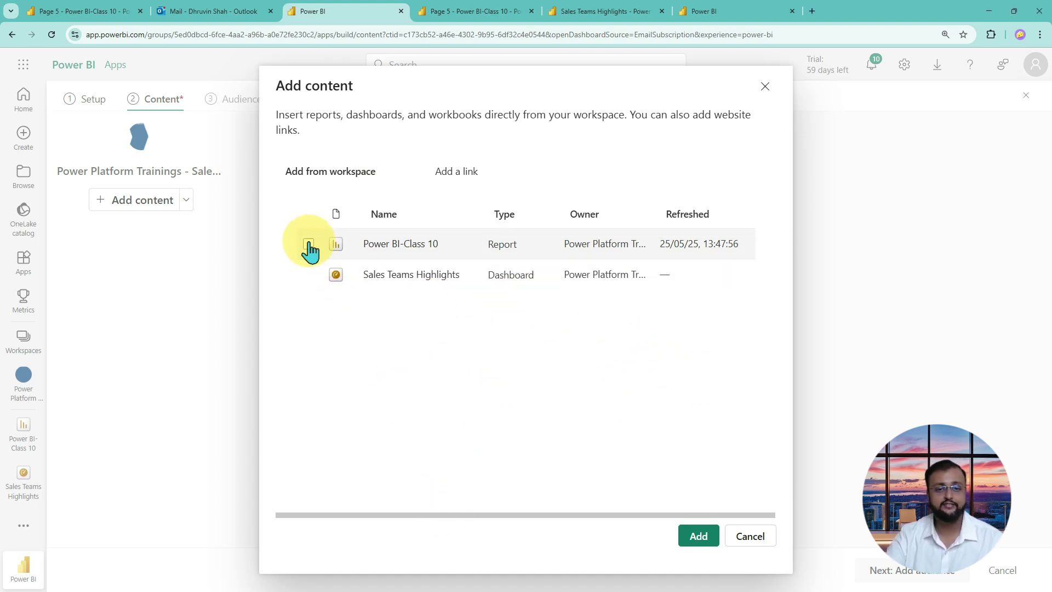
{"action": "left_click", "coordinate": [698, 536]}
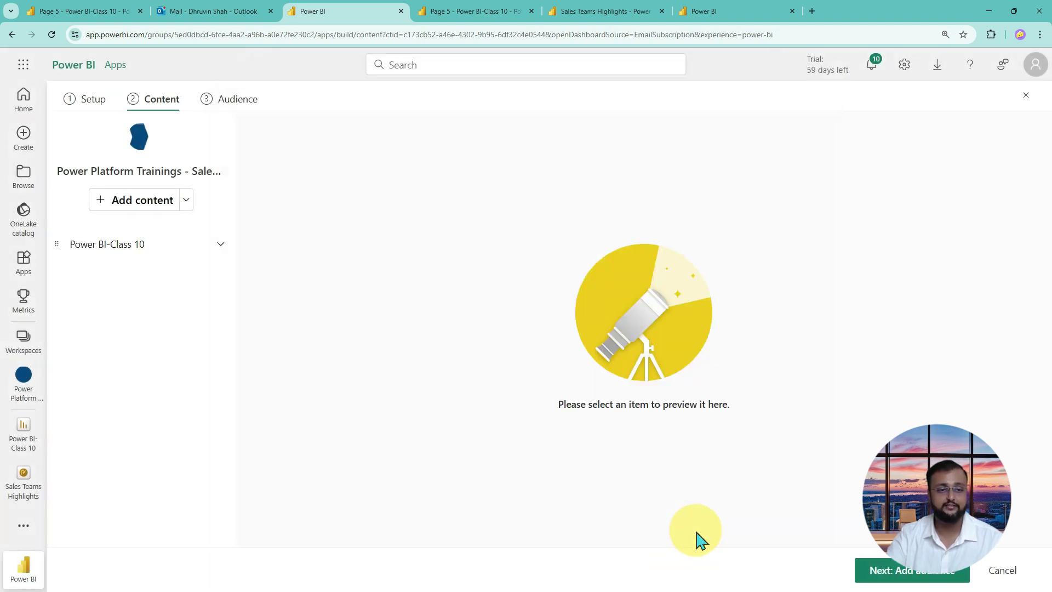
Expand the Power BI-Class 10 report in the app content and preview its Page 1 and Page 5
{"action": "left_click", "coordinate": [222, 251]}
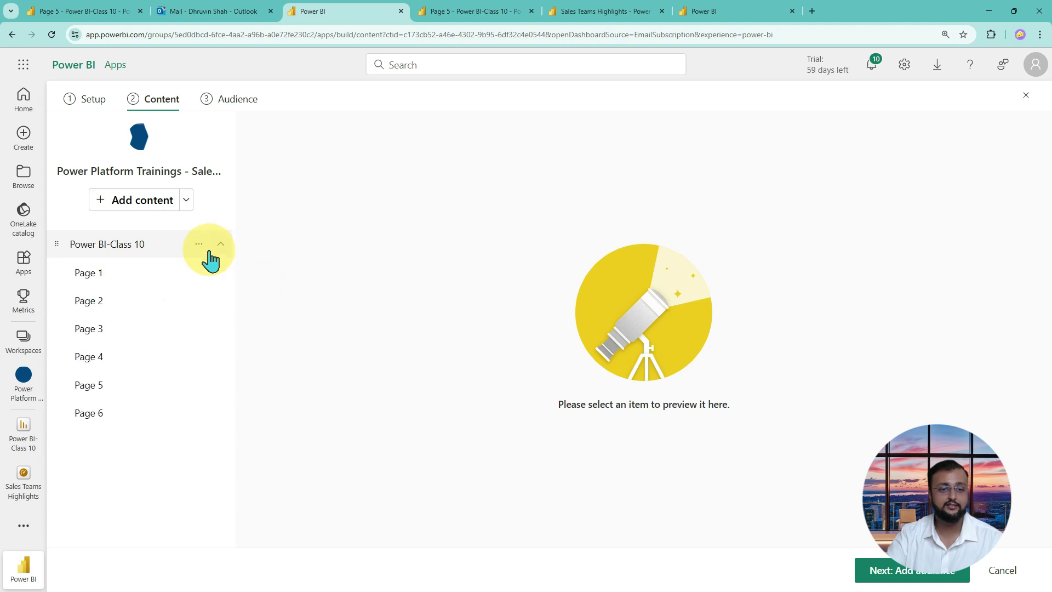
{"action": "left_click", "coordinate": [134, 289]}
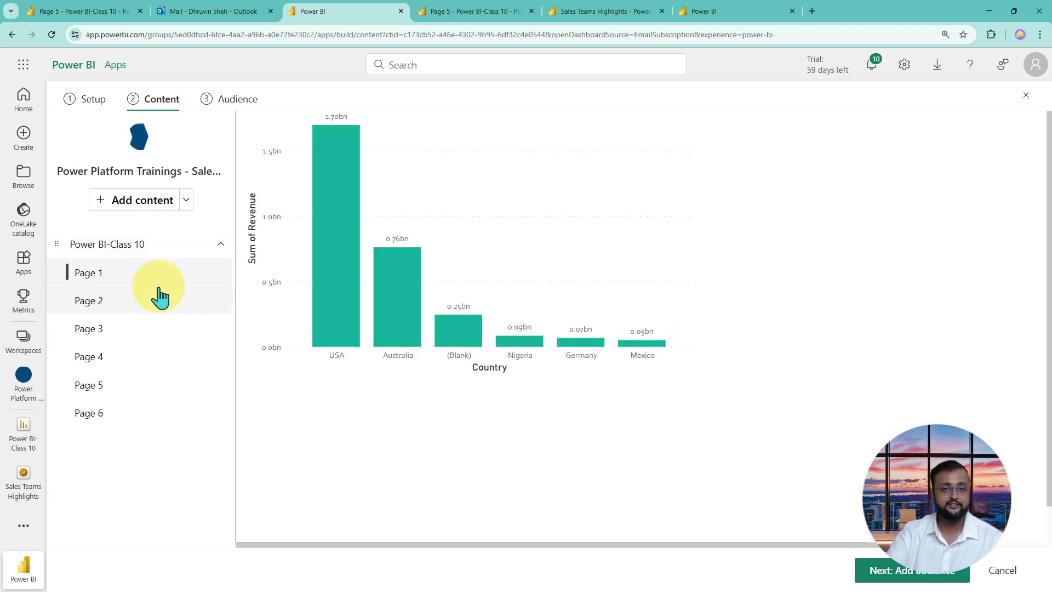
{"action": "left_click", "coordinate": [89, 385]}
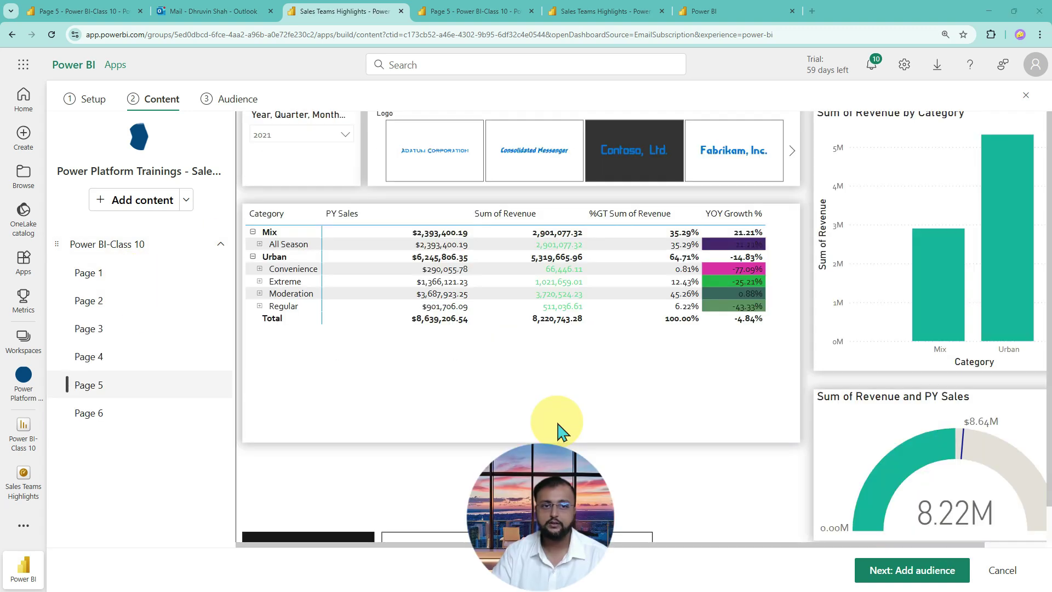
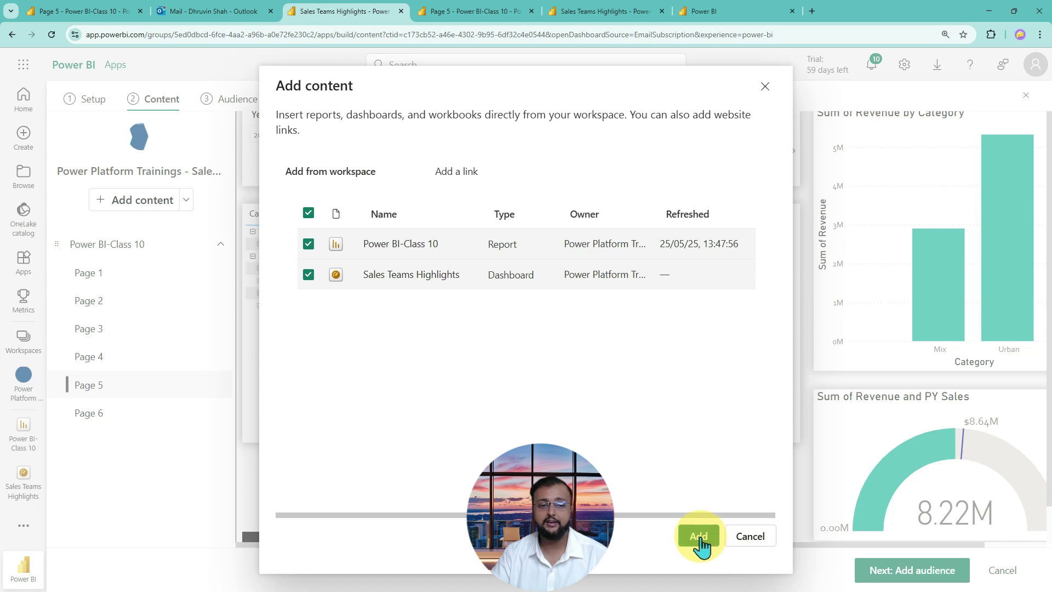
Add the Sales Teams Highlights dashboard to the app content and preview it
{"action": "left_click", "coordinate": [696, 536]}
{"action": "left_click", "coordinate": [120, 441]}
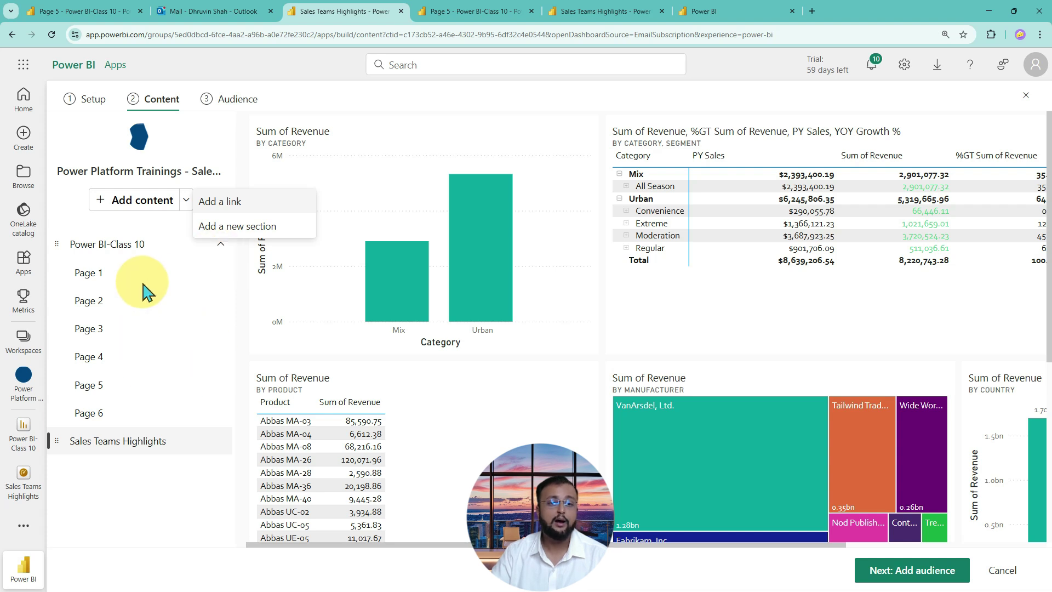
{"action": "left_click", "coordinate": [237, 208]}
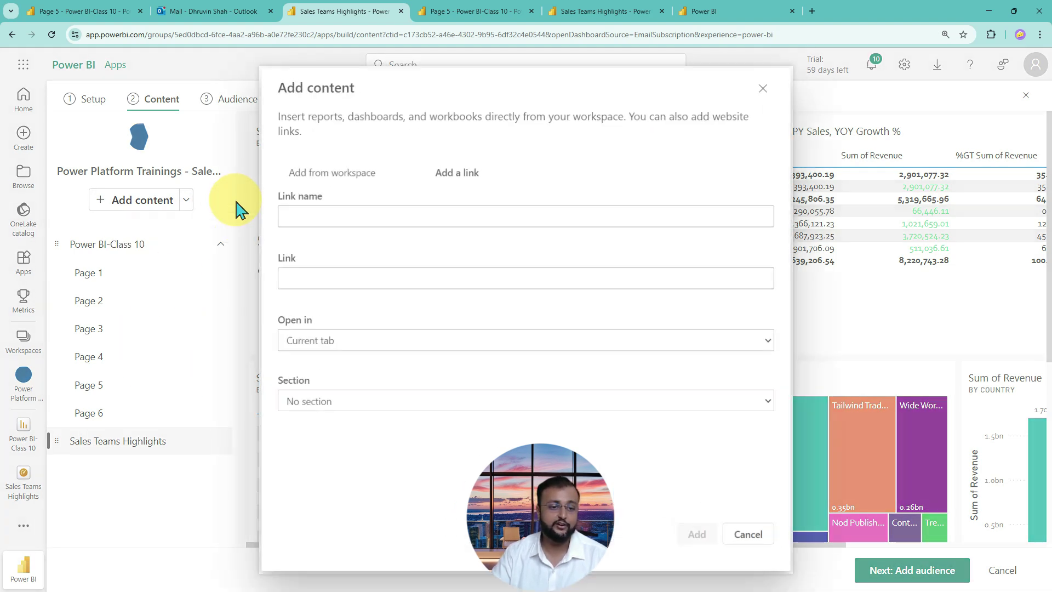
{"action": "left_click", "coordinate": [410, 223]}
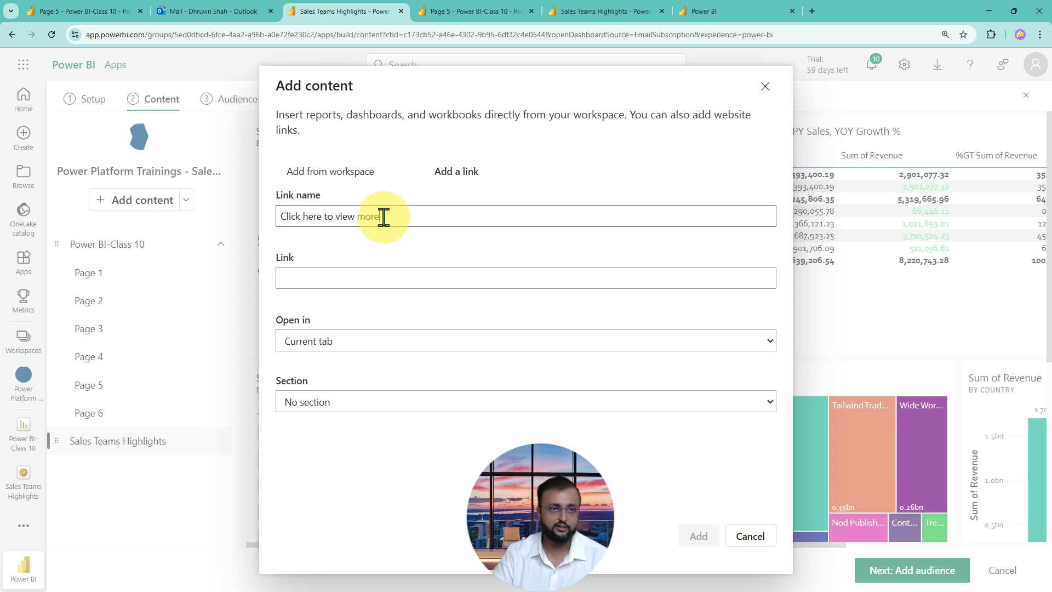
{"action": "left_click", "coordinate": [358, 280]}
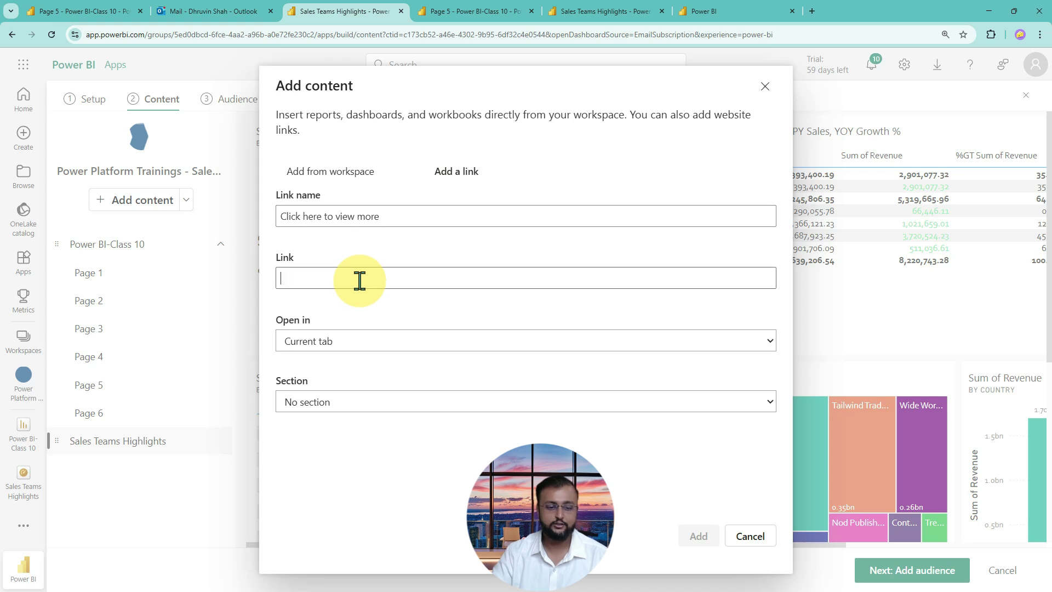
{"action": "type", "text": "www.google.com"}
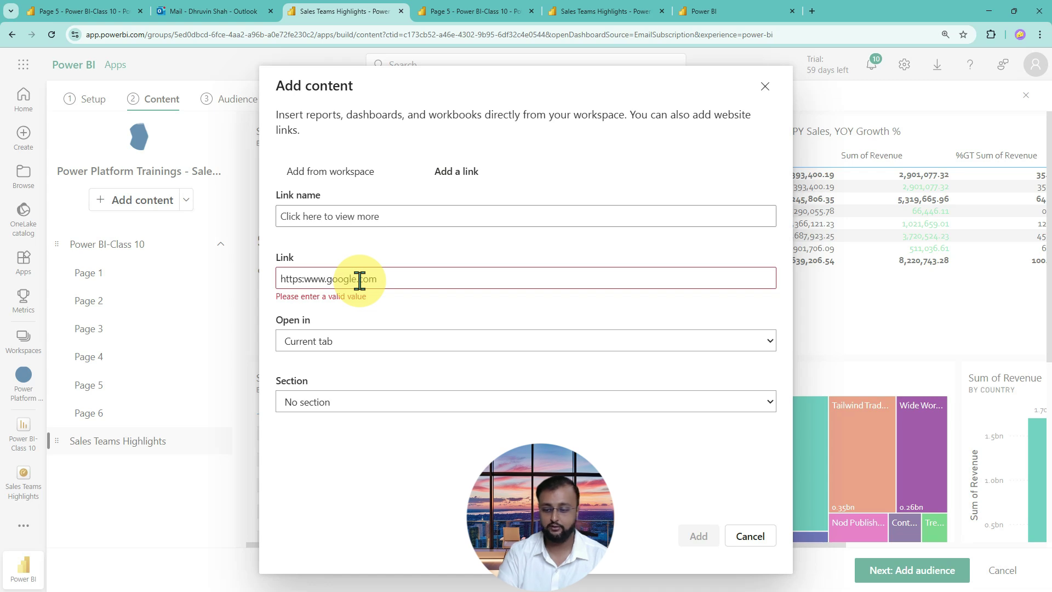
{"action": "type", "text": "//"}
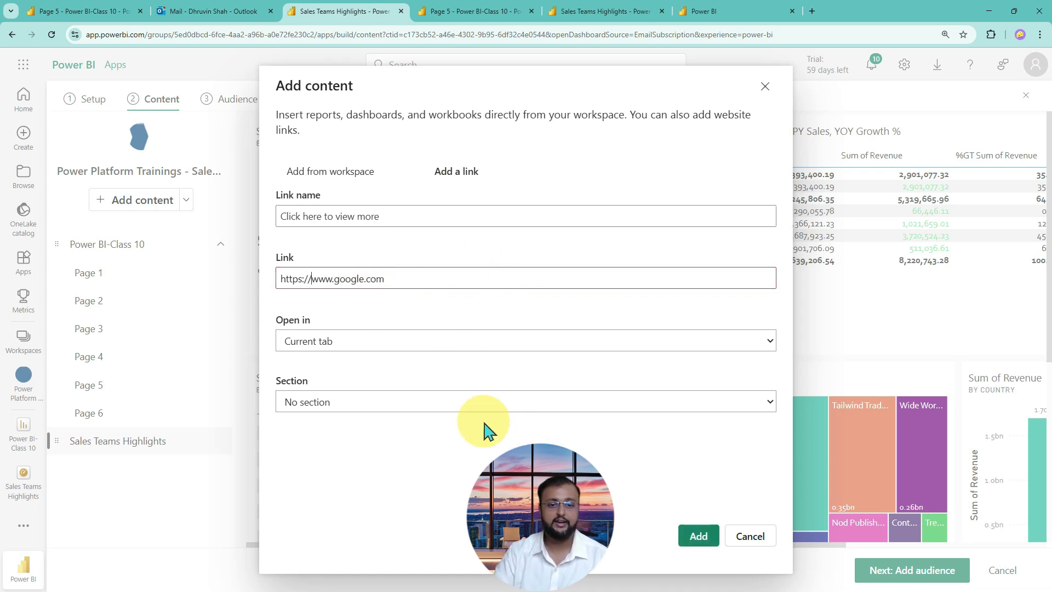
{"action": "left_click", "coordinate": [406, 345]}
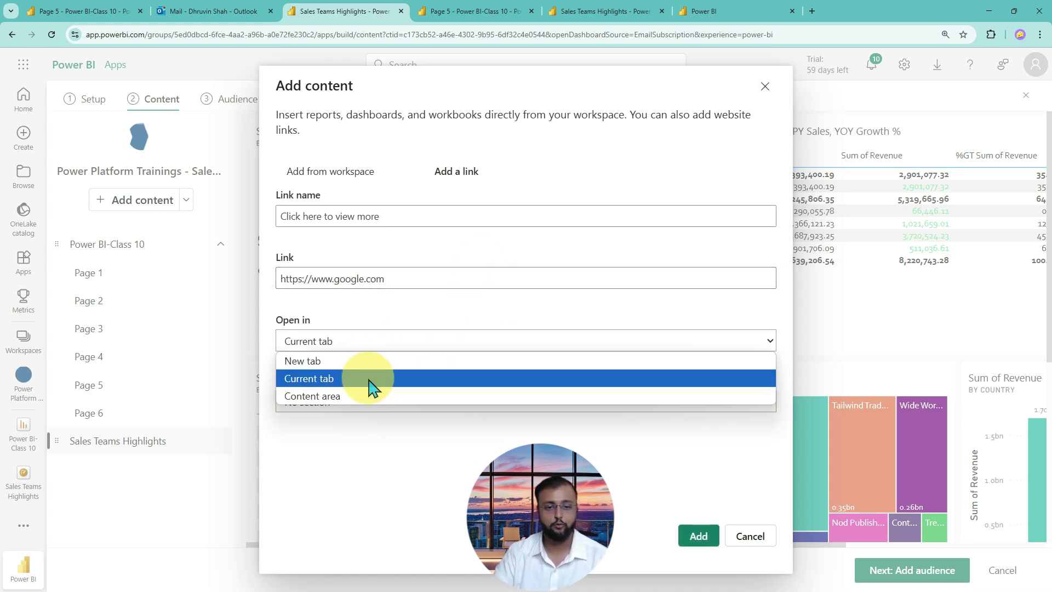
{"action": "left_click", "coordinate": [371, 362]}
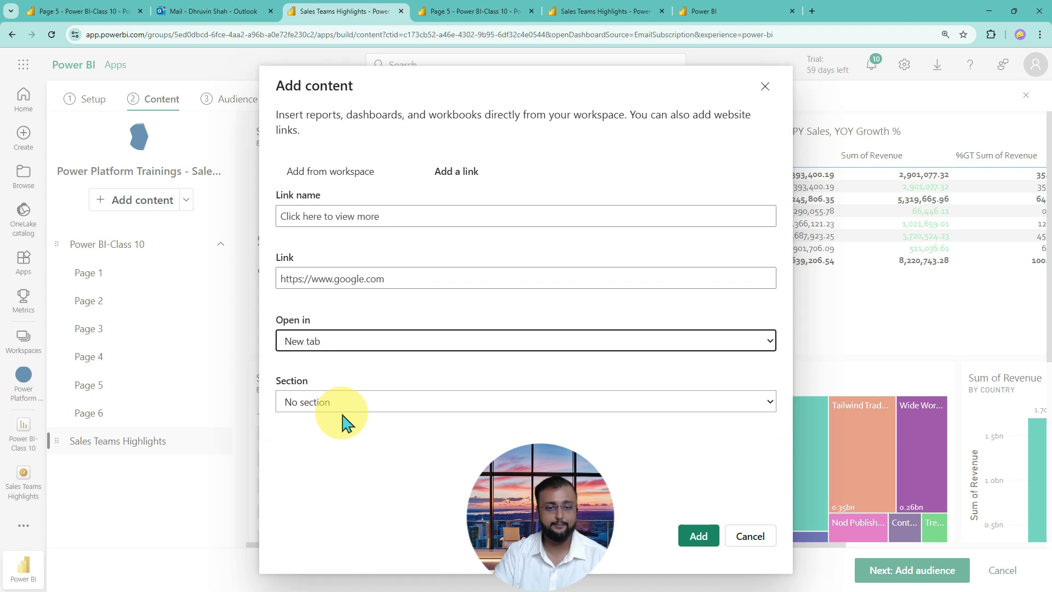
{"action": "left_click", "coordinate": [699, 536]}
Move the "Click here to view more" link below Sales Teams Highlights in the app content order
{"action": "left_click", "coordinate": [146, 254]}
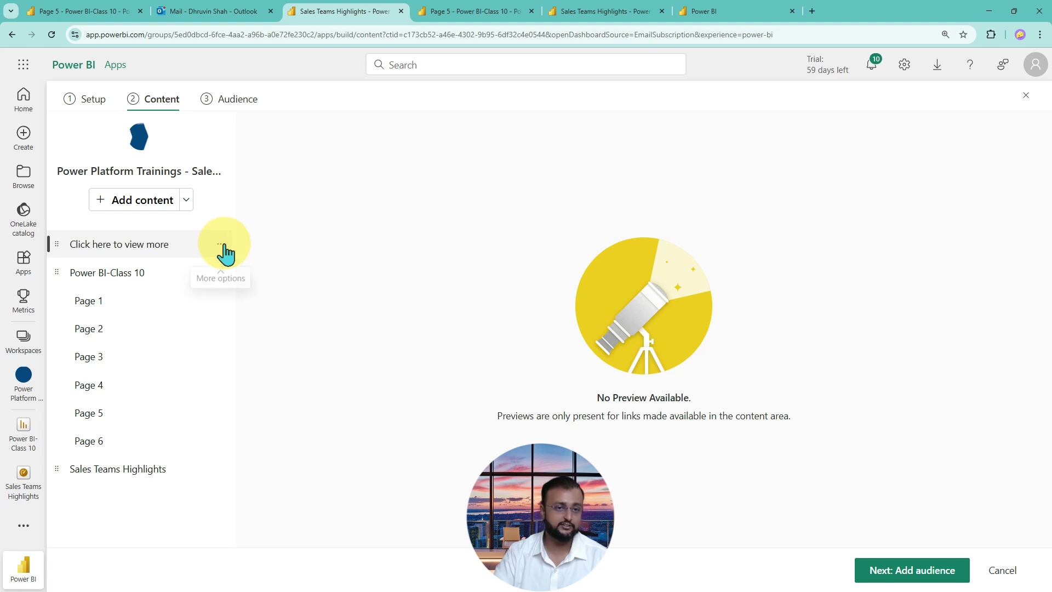
{"action": "left_click_drag", "start_coordinate": [139, 253], "coordinate": [152, 316]}
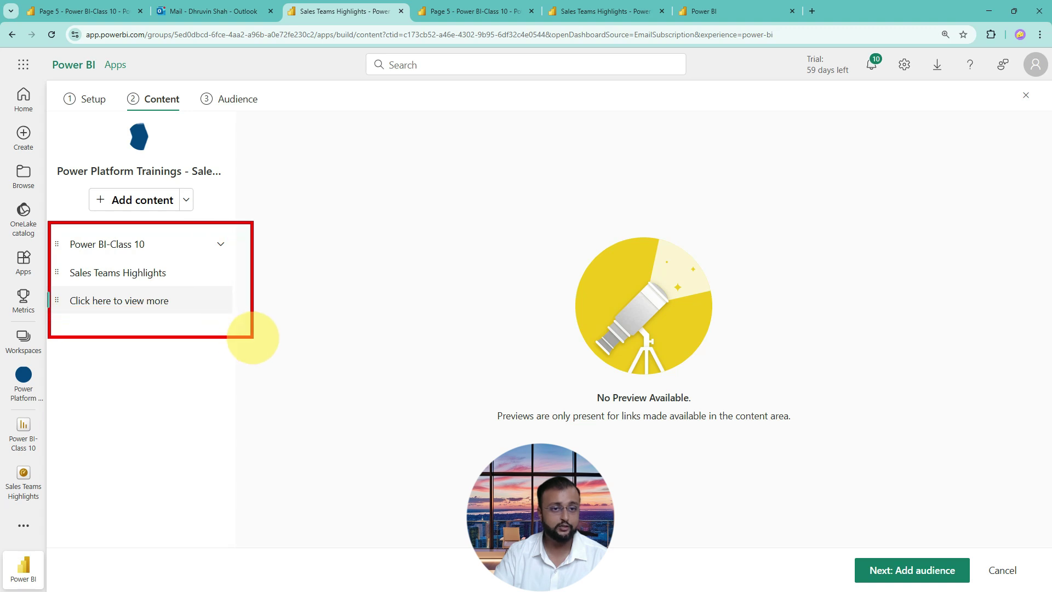
Add a new section to the app content, look at its available options, and expand it
{"action": "left_click", "coordinate": [186, 203]}
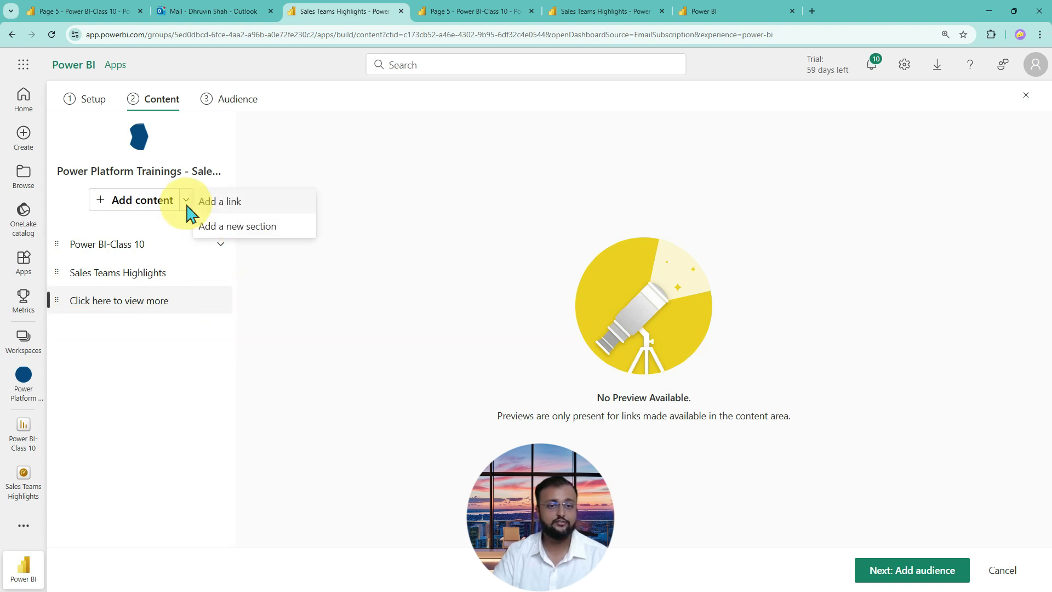
{"action": "left_click", "coordinate": [239, 228]}
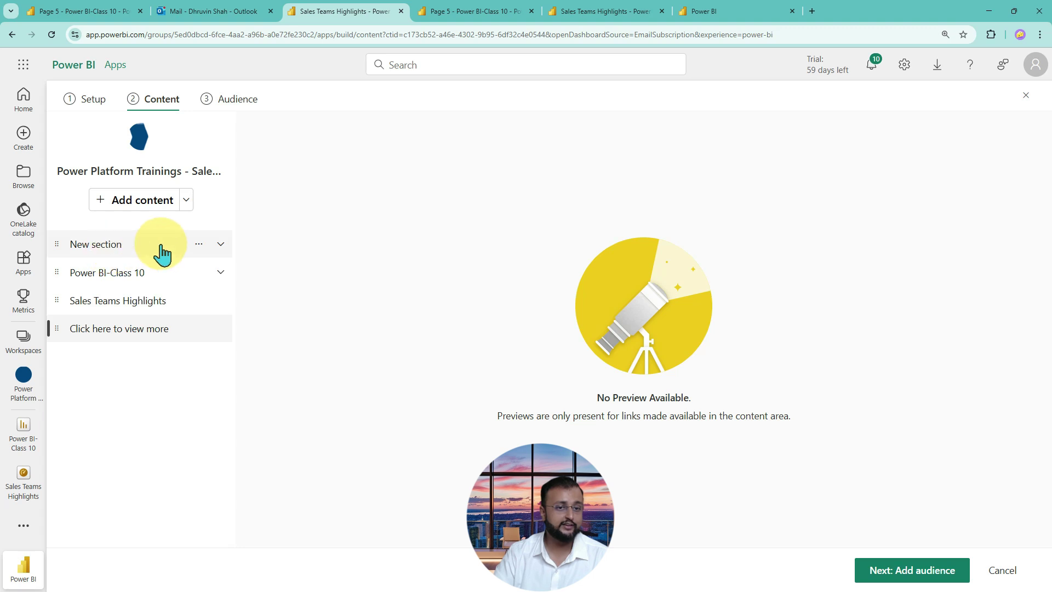
{"action": "left_click", "coordinate": [199, 244]}
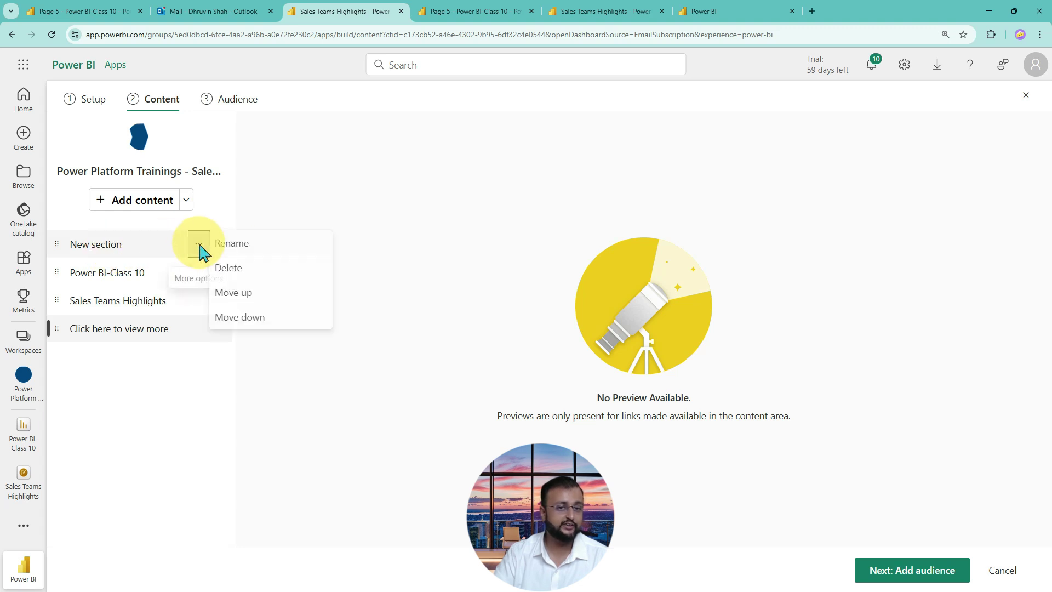
{"action": "left_click", "coordinate": [140, 235]}
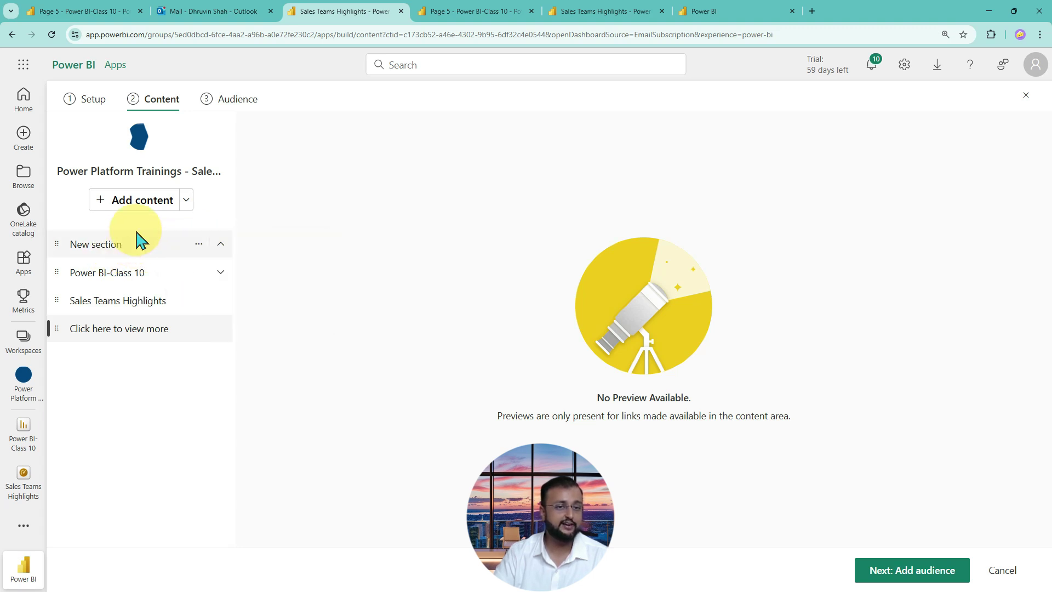
{"action": "left_click", "coordinate": [144, 200]}
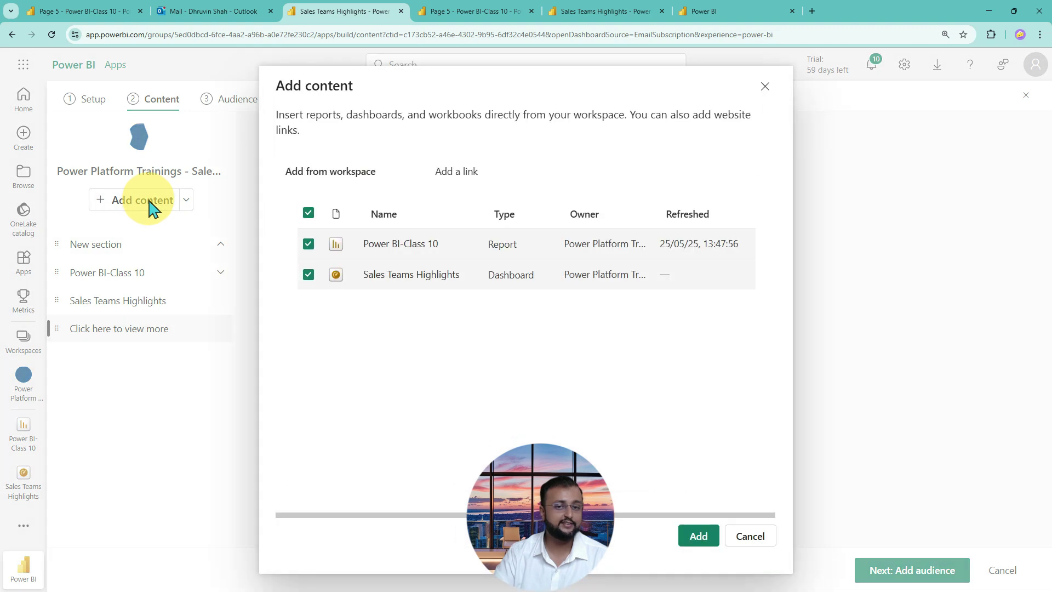
{"action": "left_click", "coordinate": [452, 174]}
{"action": "left_click", "coordinate": [749, 536]}
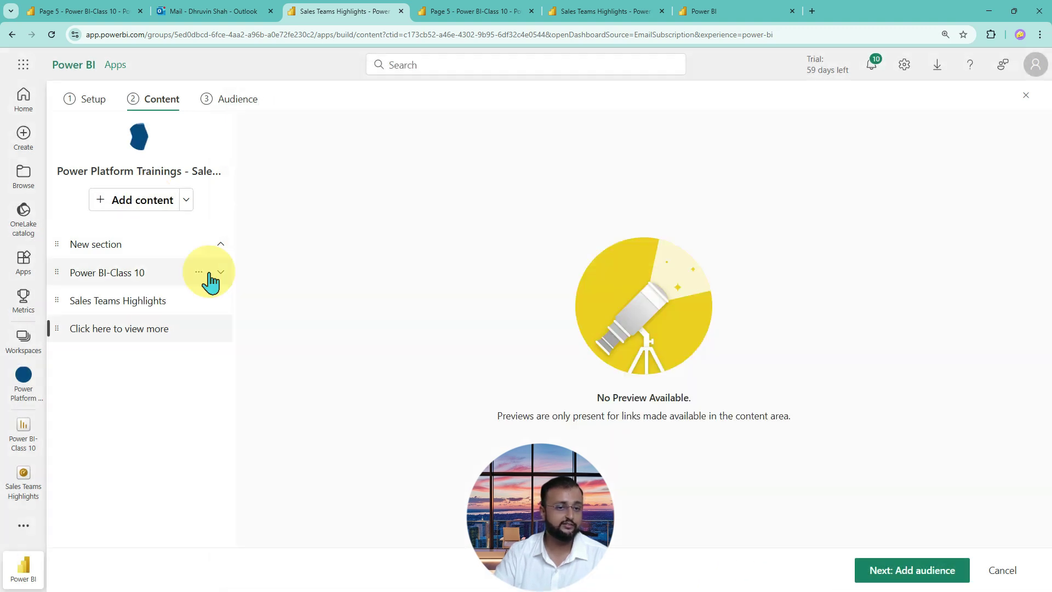
Delete the "New section" section and remove the "Click here to view more" link from the app content
{"action": "left_click", "coordinate": [199, 245]}
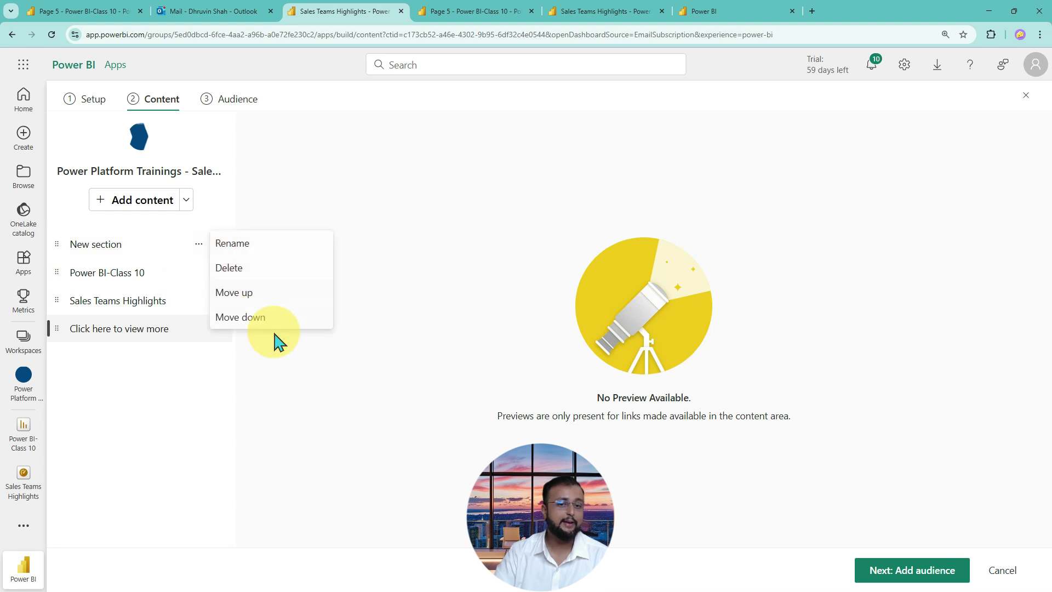
{"action": "left_click", "coordinate": [277, 272]}
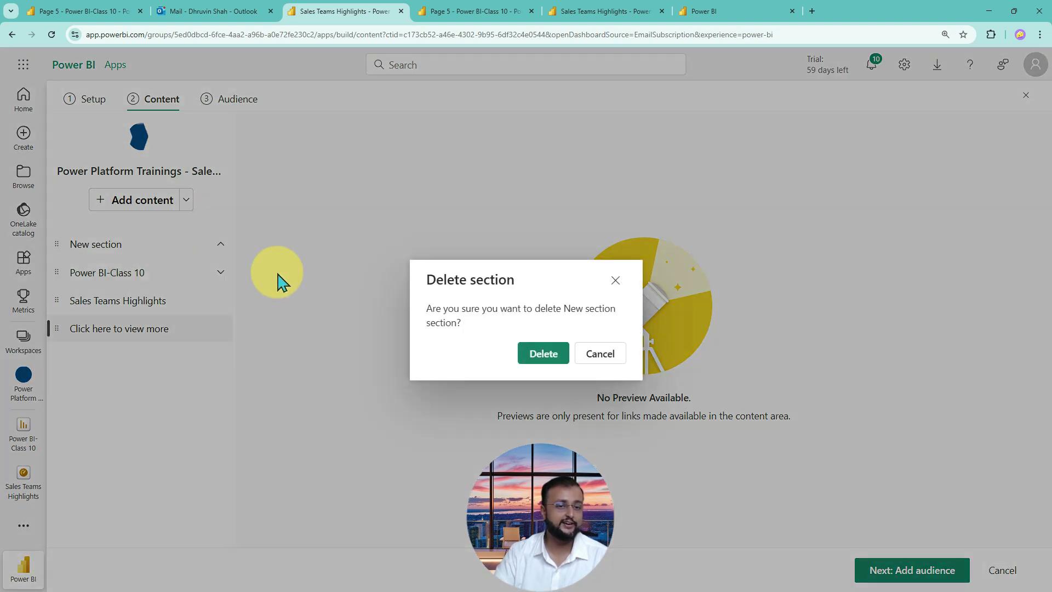
{"action": "left_click", "coordinate": [531, 354]}
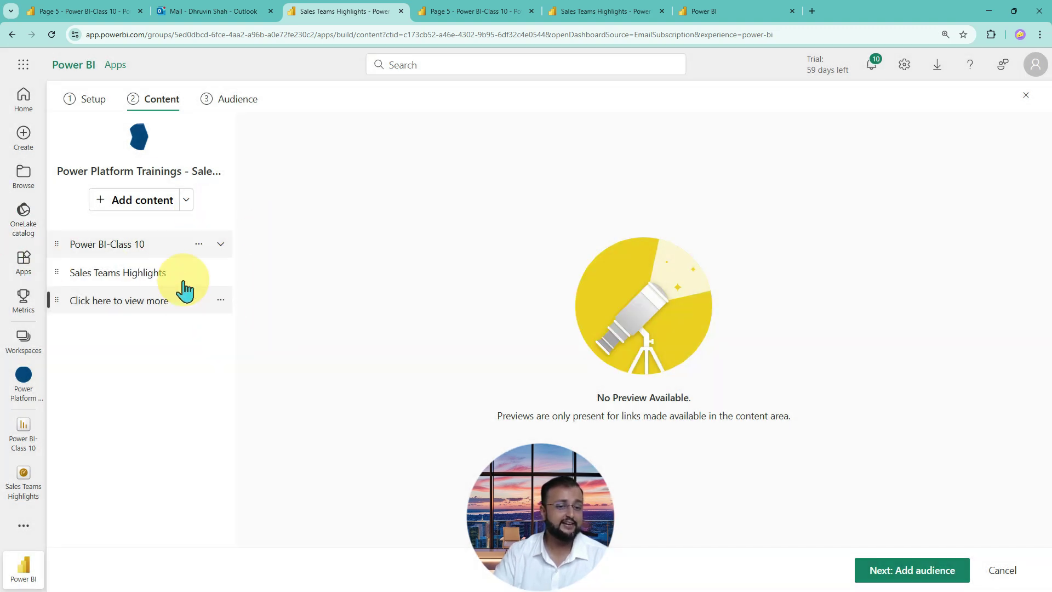
{"action": "left_click", "coordinate": [220, 301]}
{"action": "left_click", "coordinate": [281, 329]}
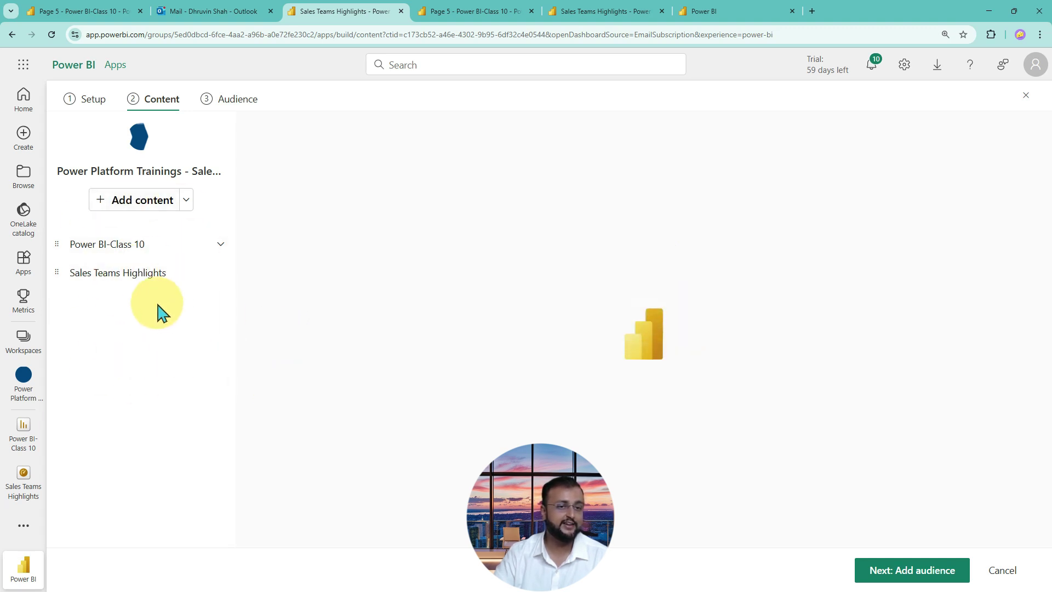
Preview the Power BI-Class 10 report and the Sales Teams Highlights dashboard, and continue to the audience configuration
{"action": "left_click", "coordinate": [126, 248]}
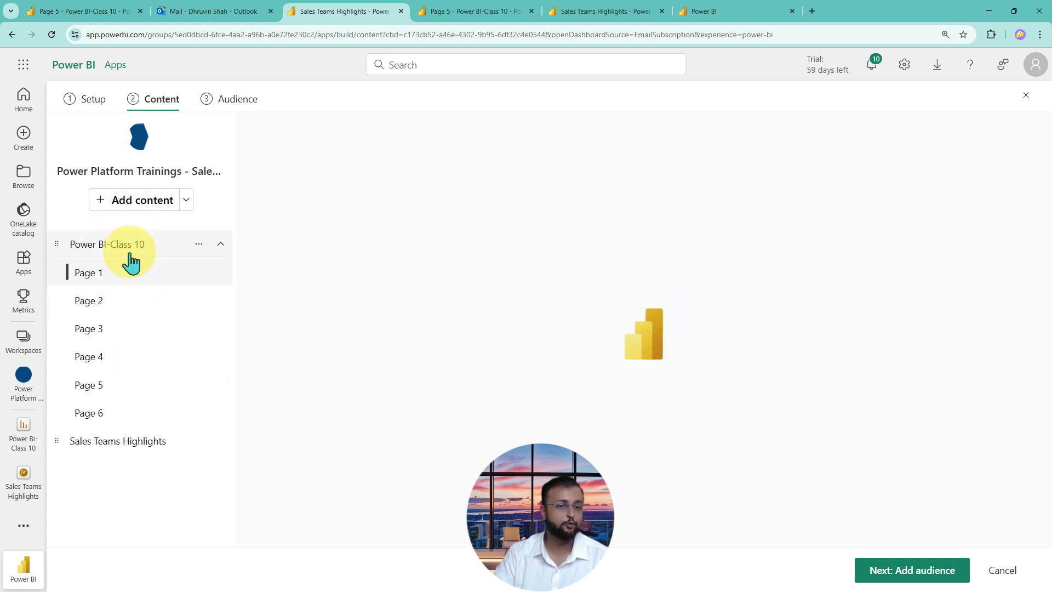
{"action": "left_click", "coordinate": [115, 444]}
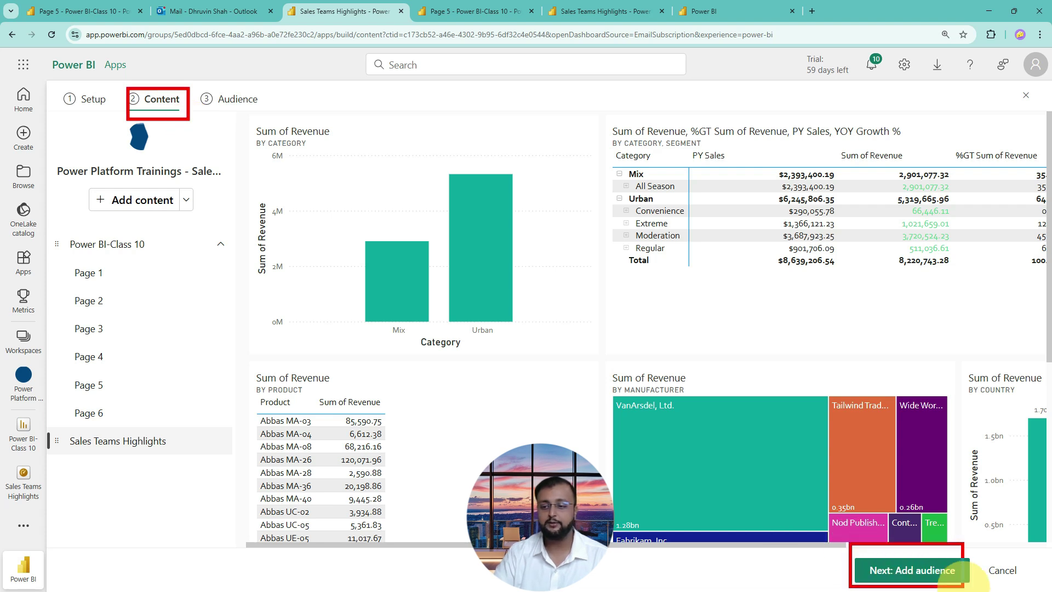
{"action": "left_click", "coordinate": [924, 571]}
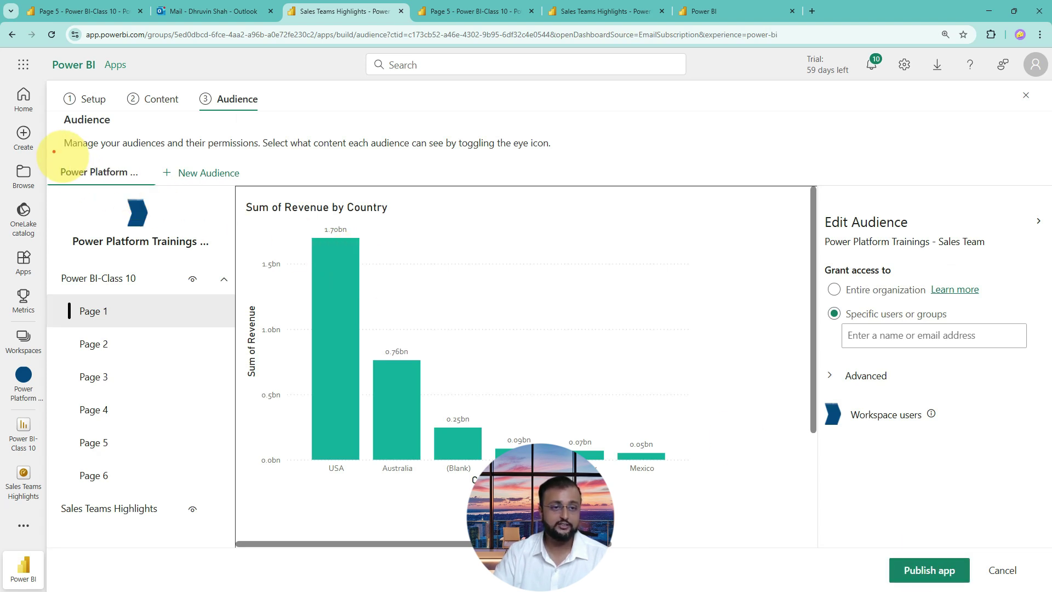
Review the default audience's content by previewing Sales Teams Highlights and Page 1 of Power BI-Class 10
{"action": "mouse_move", "coordinate": [52, 152]}
{"action": "left_mouse_down"}
{"action": "mouse_move", "coordinate": [347, 194]}
{"action": "mouse_move", "coordinate": [445, 189]}
{"action": "left_mouse_up"}
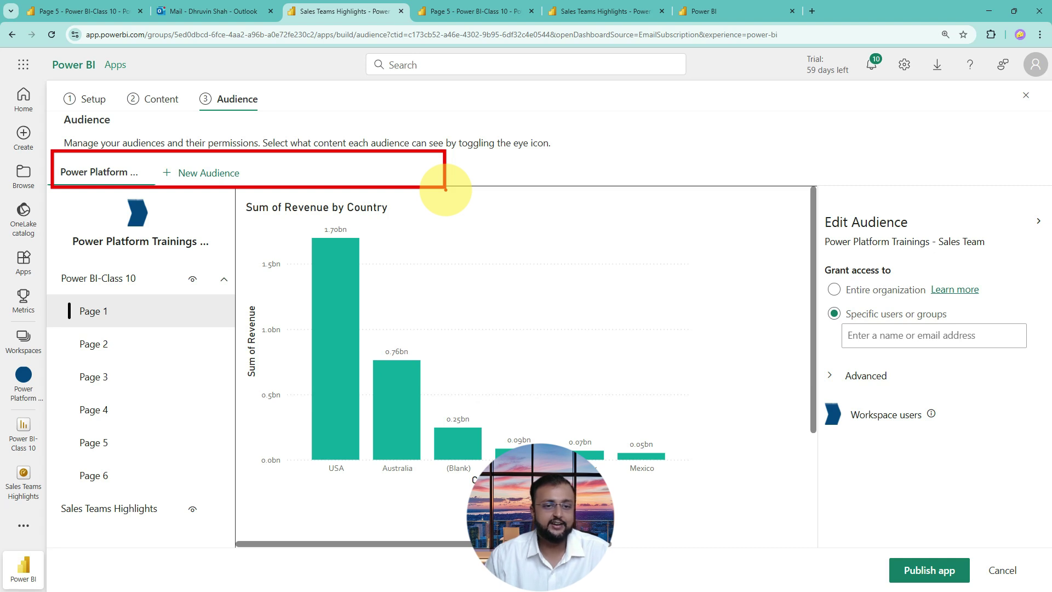
{"action": "left_click_drag", "start_coordinate": [251, 155], "coordinate": [310, 177]}
{"action": "mouse_move", "coordinate": [104, 161]}
{"action": "left_mouse_down"}
{"action": "mouse_move", "coordinate": [77, 159]}
{"action": "mouse_move", "coordinate": [61, 181]}
{"action": "mouse_move", "coordinate": [149, 177]}
{"action": "mouse_move", "coordinate": [127, 149]}
{"action": "mouse_move", "coordinate": [65, 166]}
{"action": "left_mouse_up"}
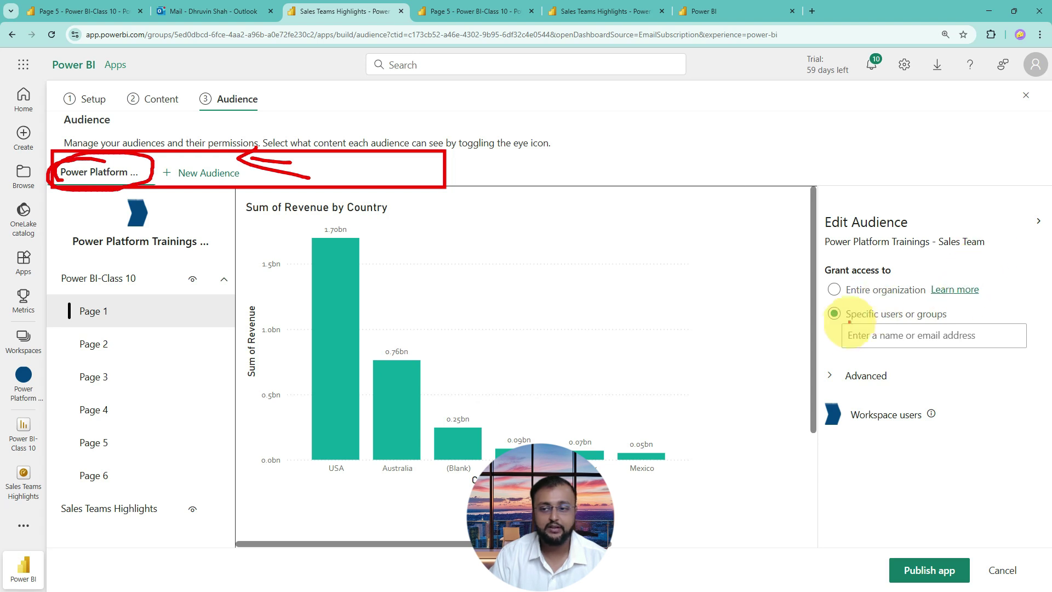
{"action": "key", "text": "Escape"}
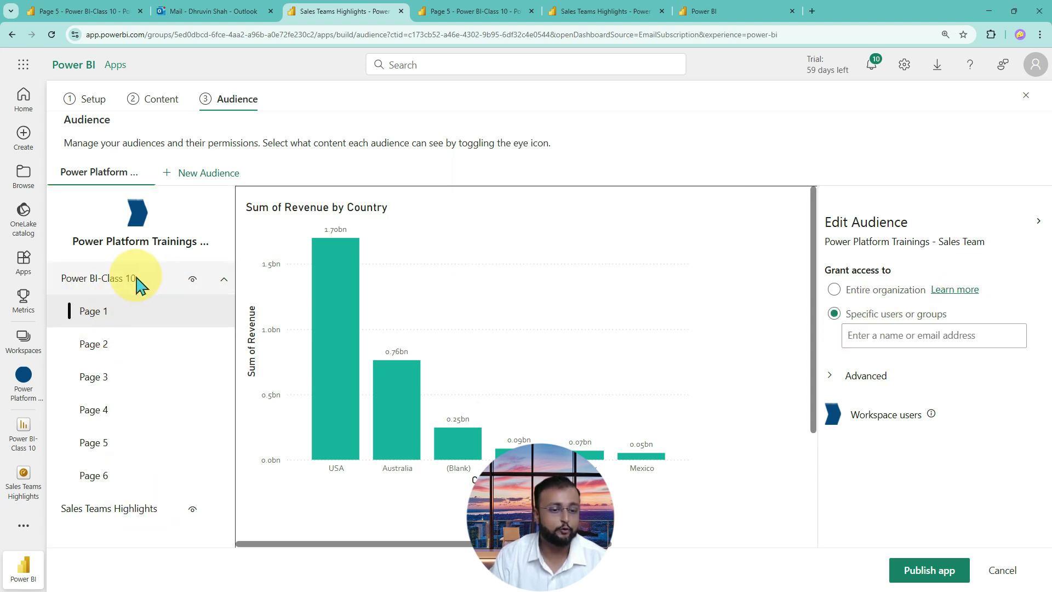
{"action": "left_click", "coordinate": [149, 510]}
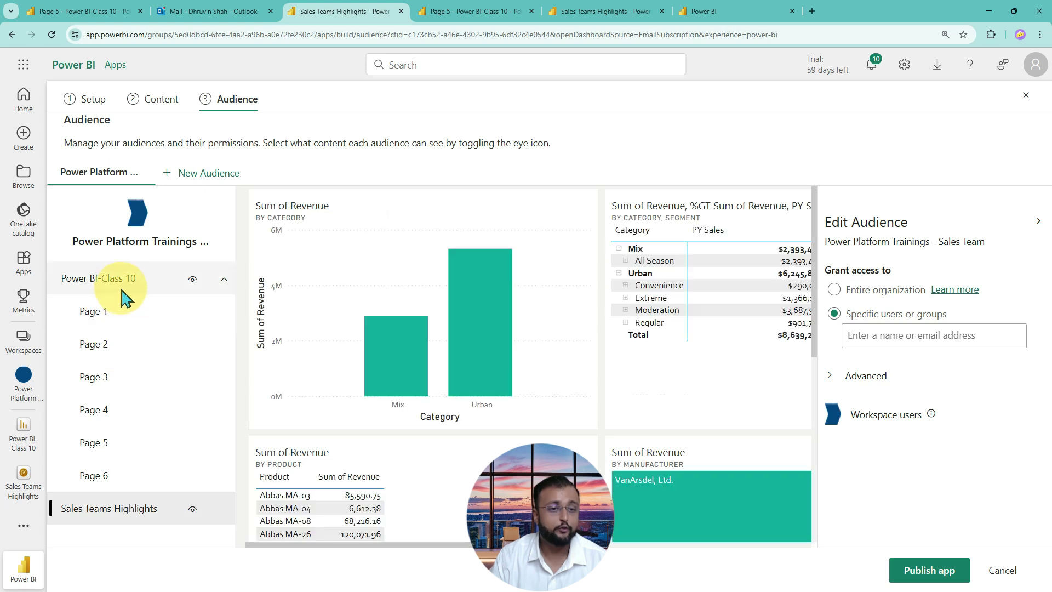
{"action": "left_click", "coordinate": [126, 299]}
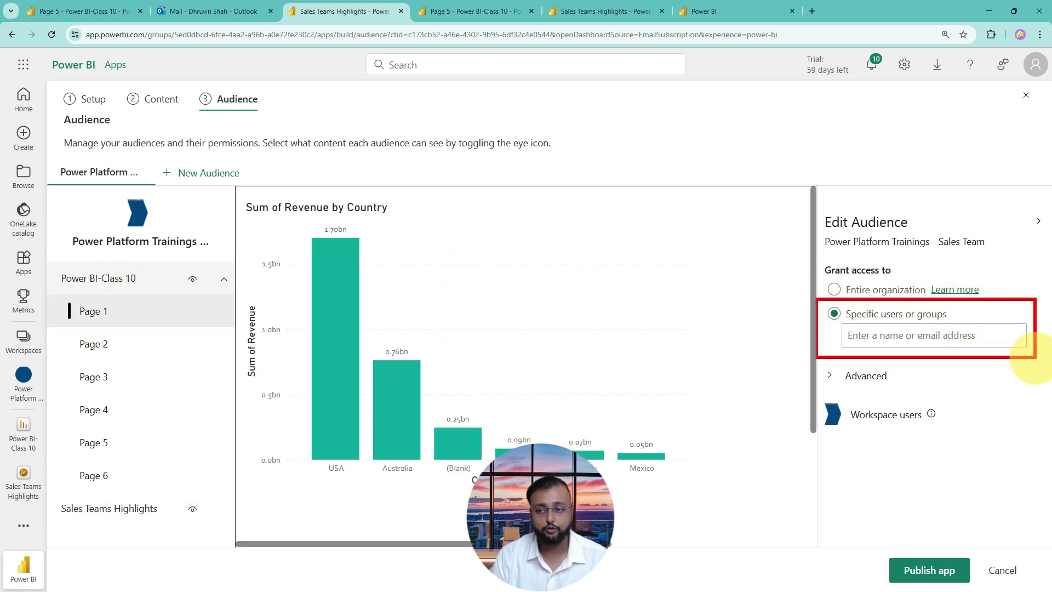
{"action": "left_click", "coordinate": [934, 336]}
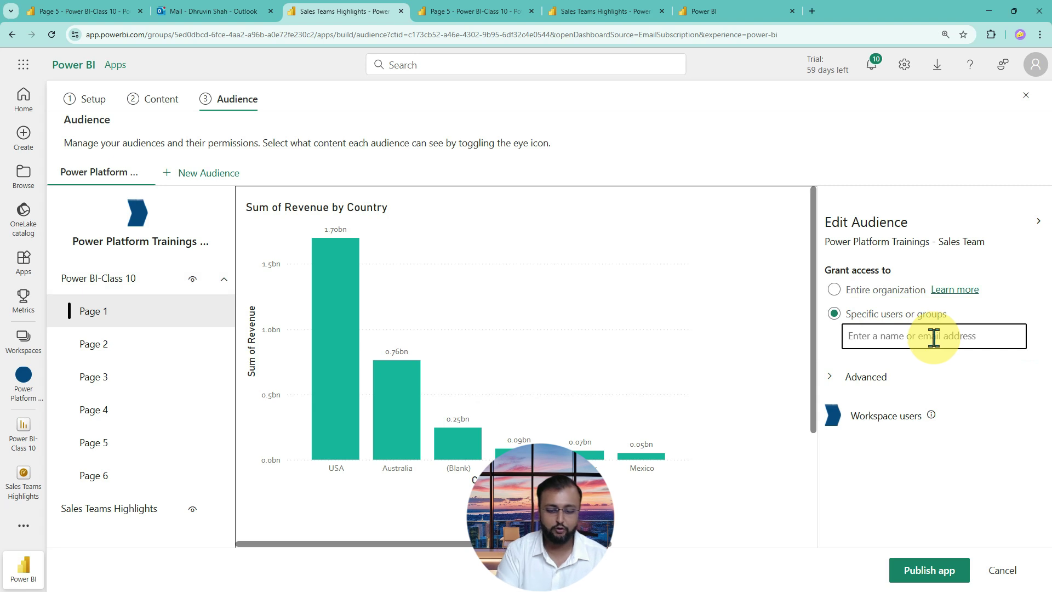
{"action": "type", "text": "perf"}
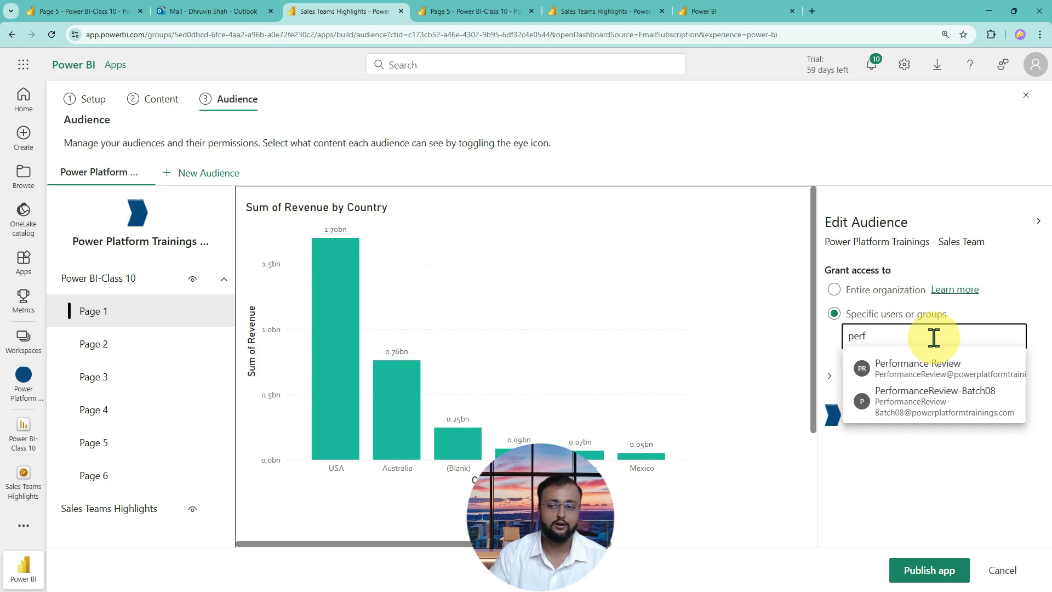
{"action": "key", "text": "BackSpace"}
{"action": "key", "text": "BackSpace"}
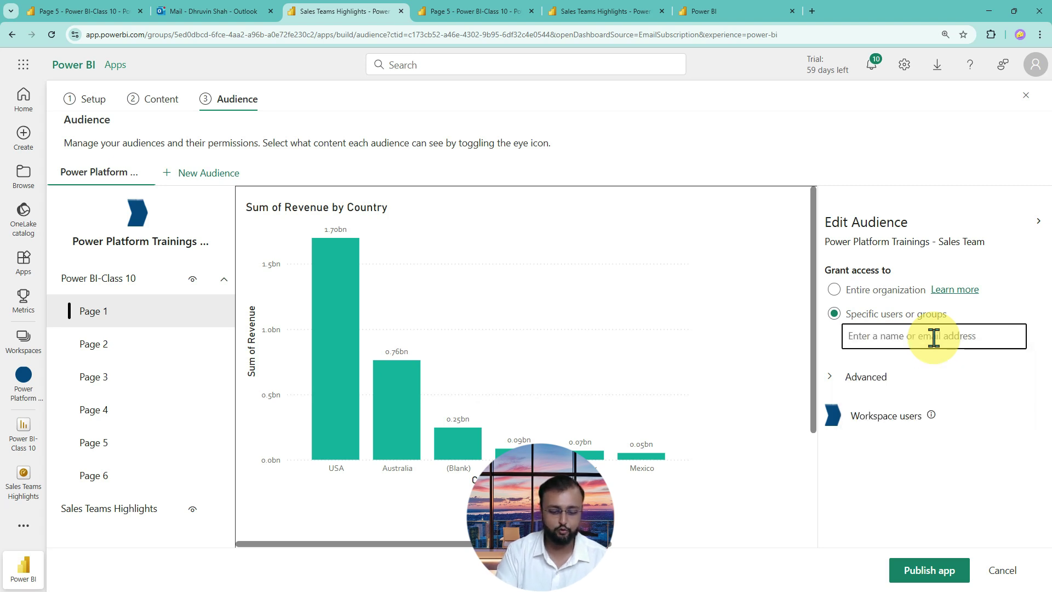
{"action": "type", "text": "manage"}
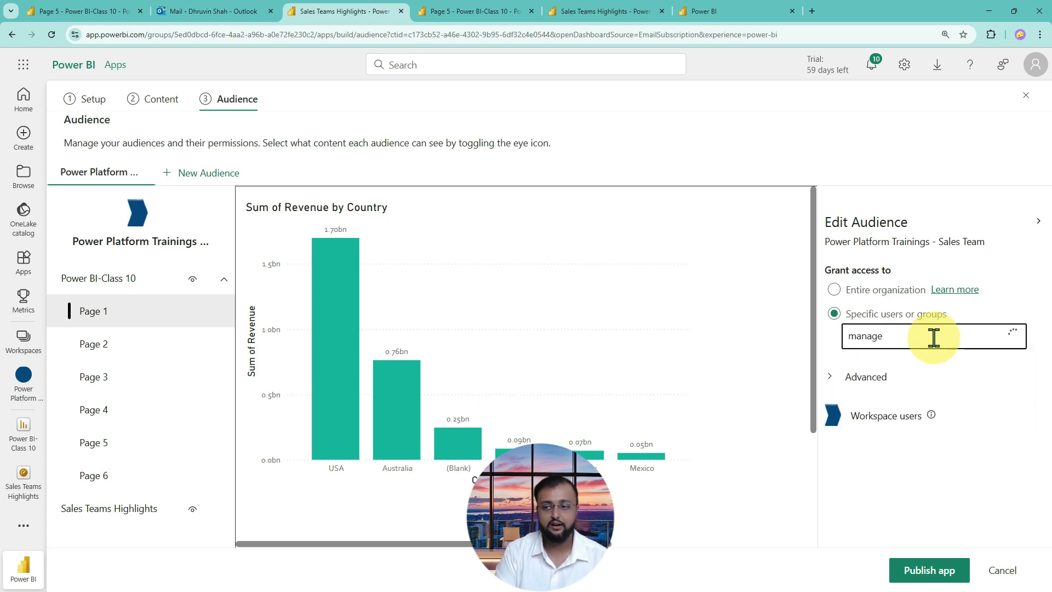
{"action": "key", "text": "BackSpace"}
{"action": "key", "text": "BackSpace"}
{"action": "key", "text": "BackSpace"}
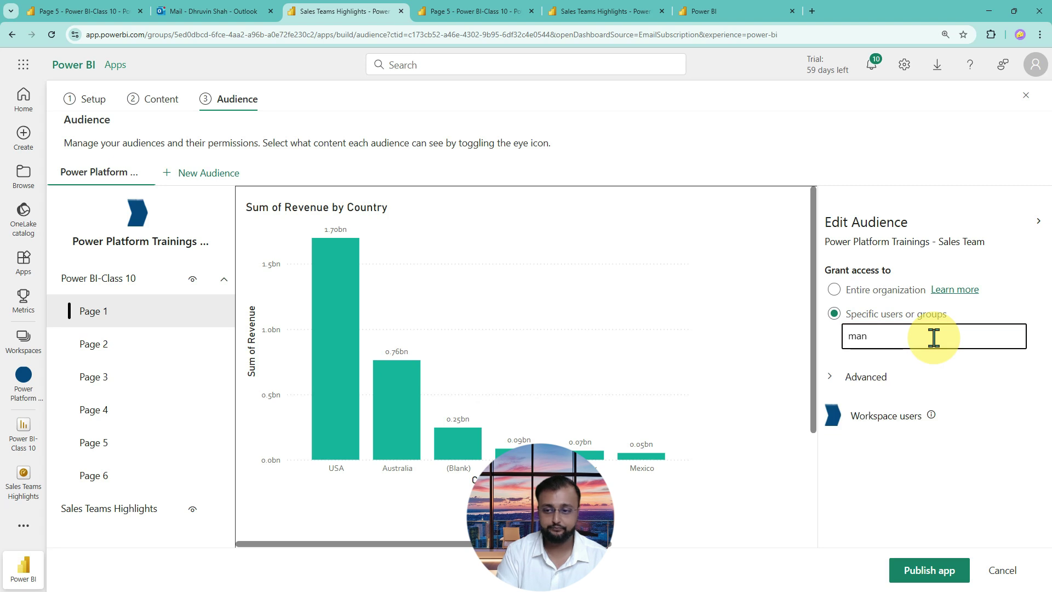
{"action": "key", "text": "BackSpace"}
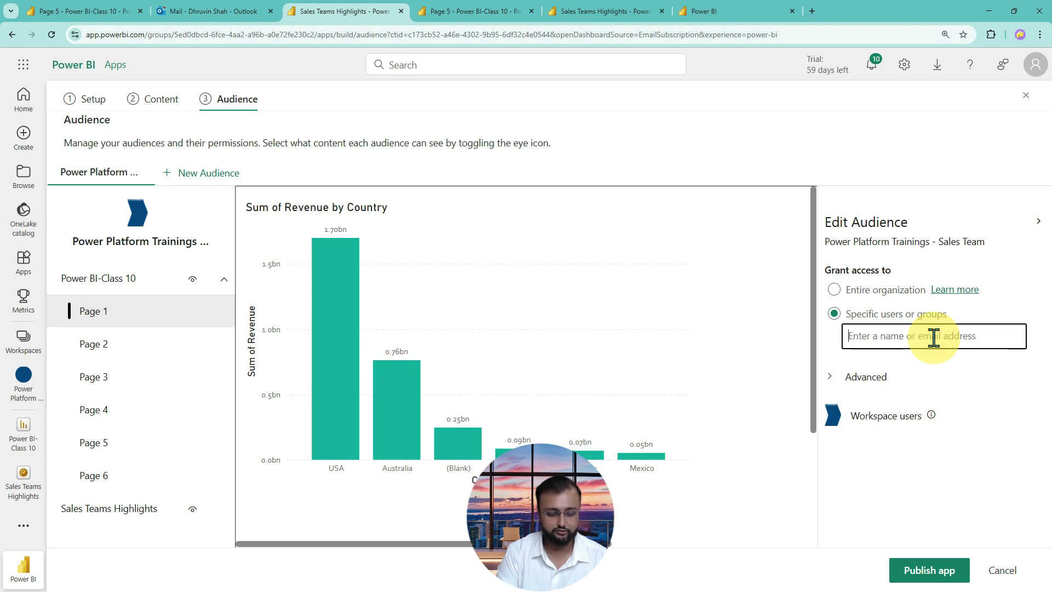
Grant the default audience's access to the SGPerfomanceReviewUsers group, found by searching for "sg"
{"action": "type", "text": "sg"}
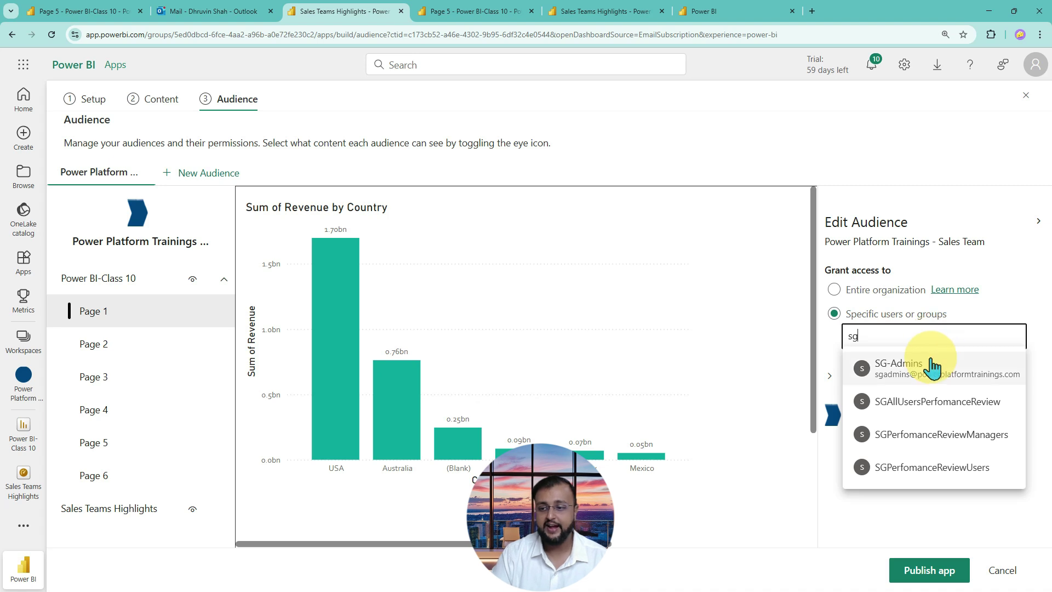
{"action": "left_click", "coordinate": [972, 487]}
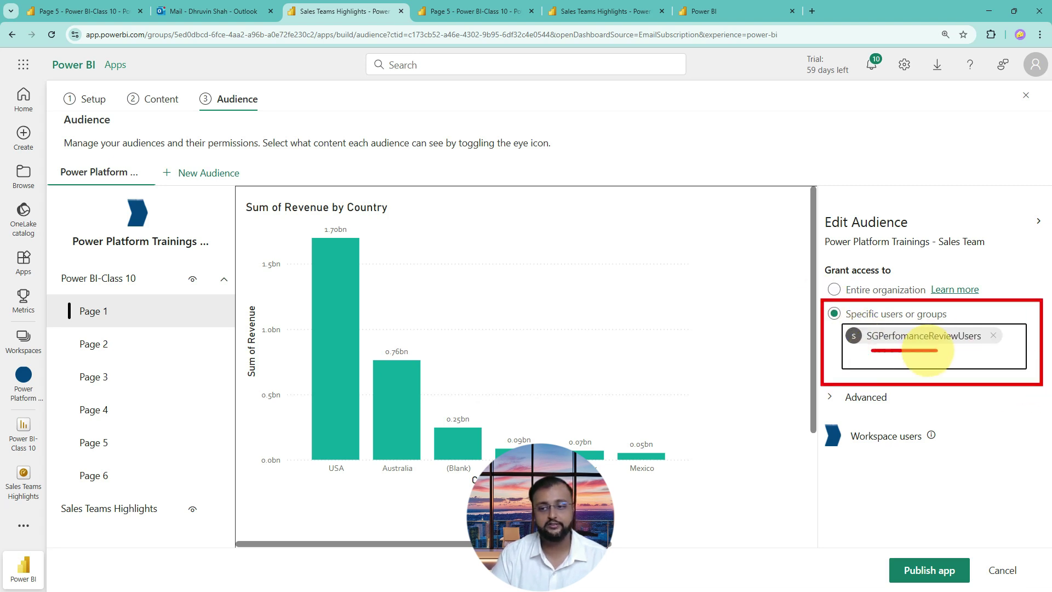
{"action": "mouse_move", "coordinate": [167, 262]}
{"action": "left_mouse_down"}
{"action": "mouse_move", "coordinate": [162, 346]}
{"action": "mouse_move", "coordinate": [190, 416]}
{"action": "mouse_move", "coordinate": [177, 509]}
{"action": "left_mouse_up"}
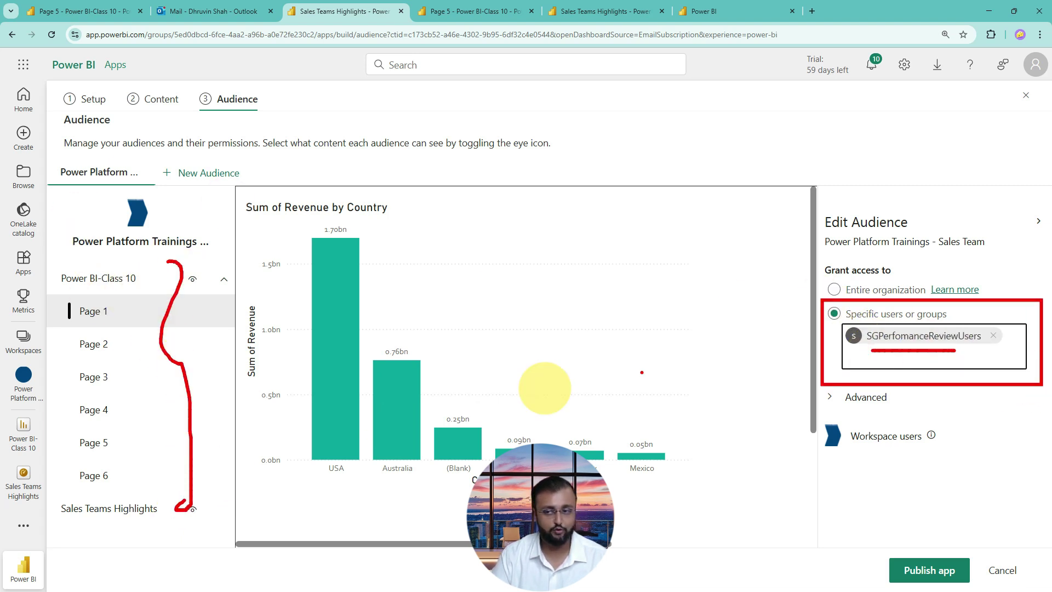
{"action": "left_click", "coordinate": [934, 349]}
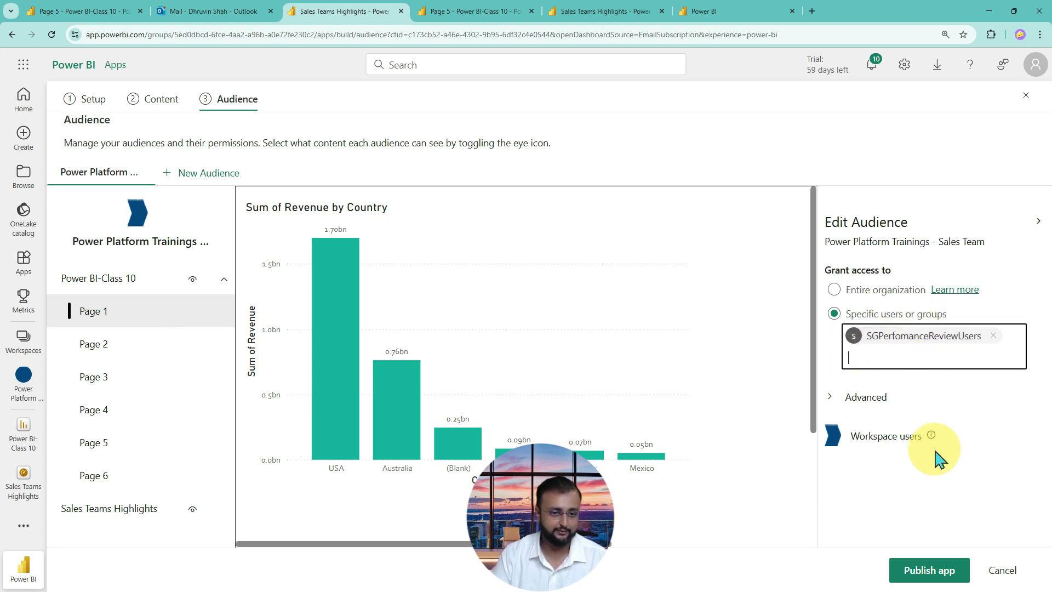
Add a new audience to the app and name it Admins
{"action": "left_click", "coordinate": [206, 174]}
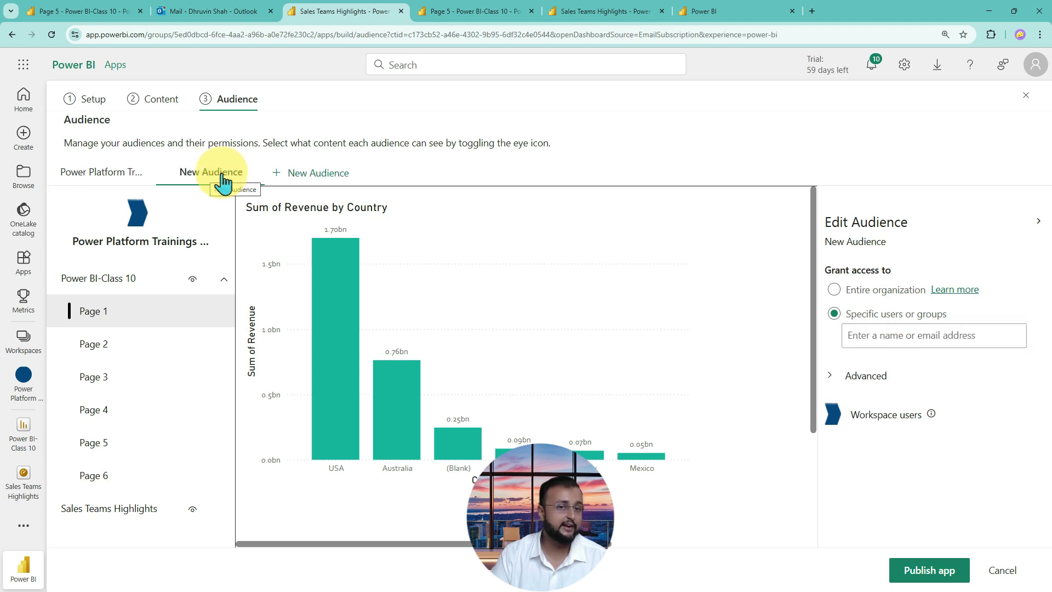
{"action": "double_click", "coordinate": [221, 172]}
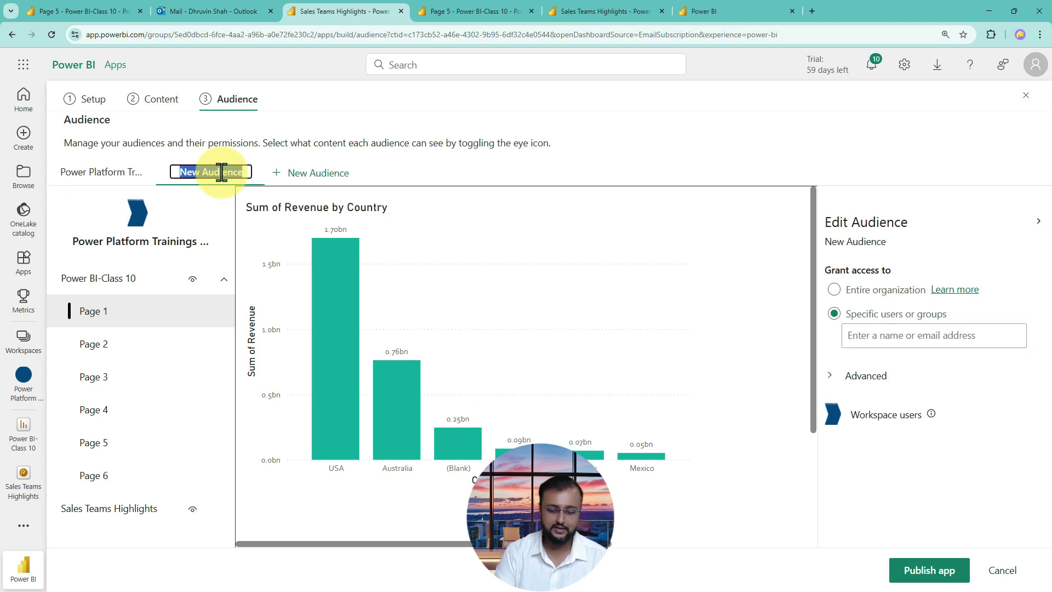
{"action": "type", "text": "Admins"}
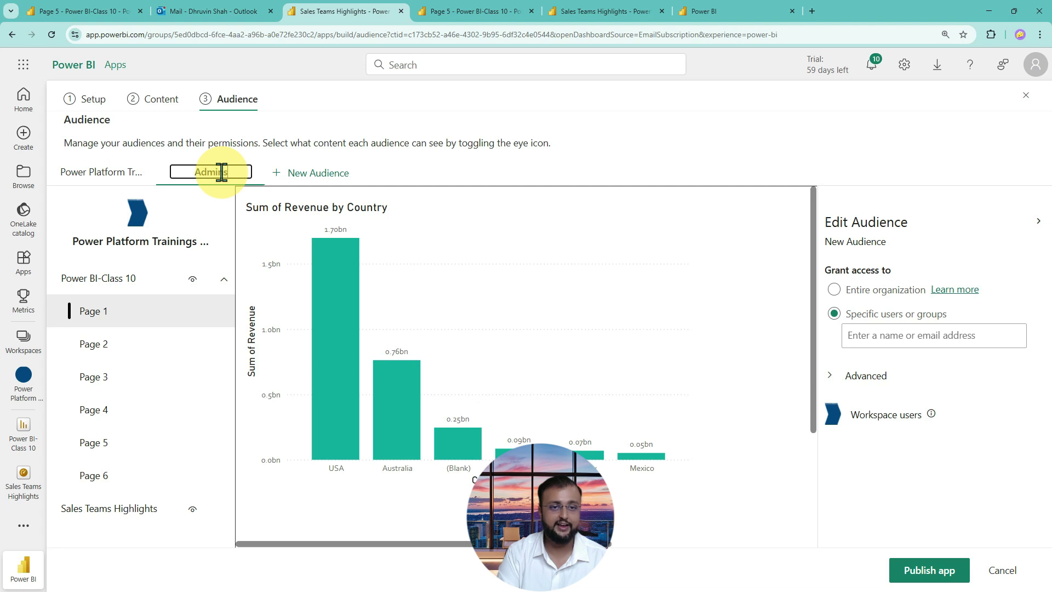
{"action": "key", "text": "Return"}
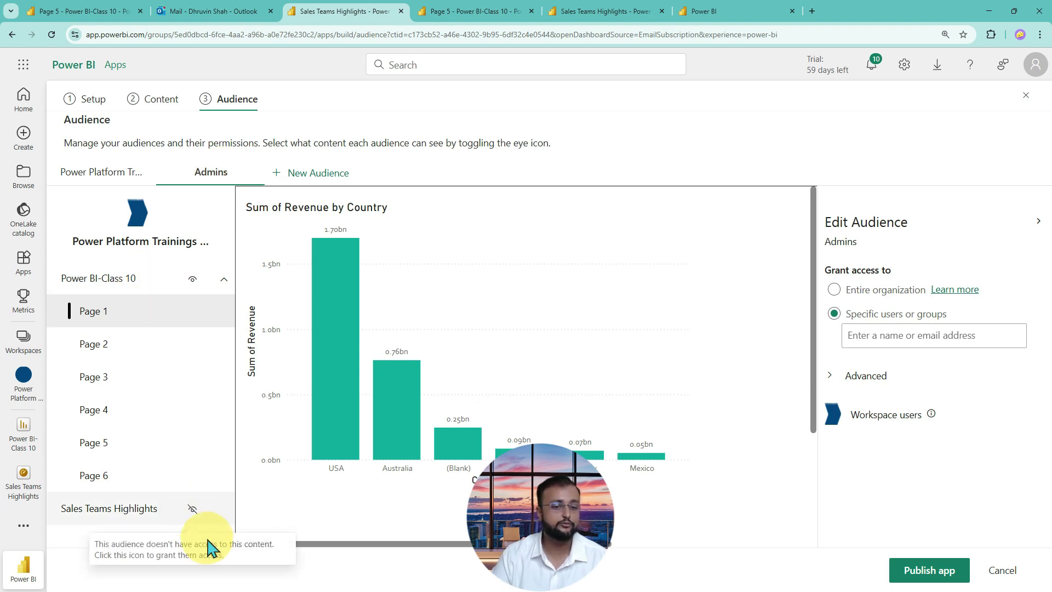
Hide the Sales Teams Highlights dashboard from the Admins audience
{"action": "left_click", "coordinate": [193, 513]}
{"action": "mouse_move", "coordinate": [196, 494]}
{"action": "left_mouse_down"}
{"action": "mouse_move", "coordinate": [195, 535]}
{"action": "mouse_move", "coordinate": [176, 529]}
{"action": "mouse_move", "coordinate": [206, 484]}
{"action": "left_mouse_up"}
{"action": "mouse_move", "coordinate": [199, 261]}
{"action": "left_mouse_down"}
{"action": "mouse_move", "coordinate": [177, 296]}
{"action": "mouse_move", "coordinate": [223, 266]}
{"action": "mouse_move", "coordinate": [189, 263]}
{"action": "left_mouse_up"}
{"action": "mouse_move", "coordinate": [124, 291]}
{"action": "left_mouse_down"}
{"action": "mouse_move", "coordinate": [165, 275]}
{"action": "mouse_move", "coordinate": [158, 286]}
{"action": "left_mouse_up"}
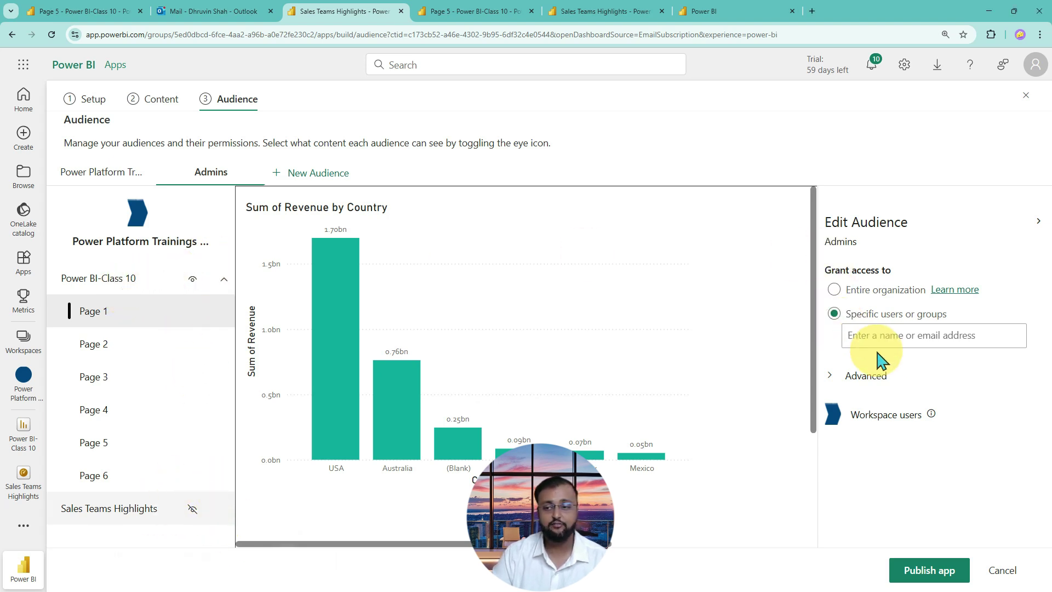
Grant the Admins audience's access to the Admin persona account
{"action": "left_click", "coordinate": [907, 340]}
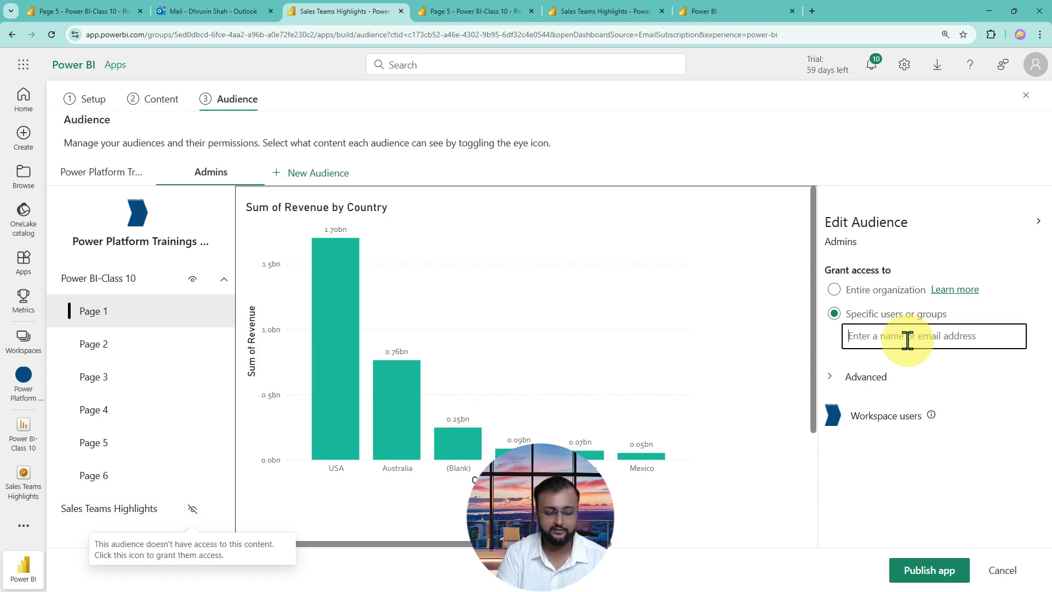
{"action": "type", "text": "admin"}
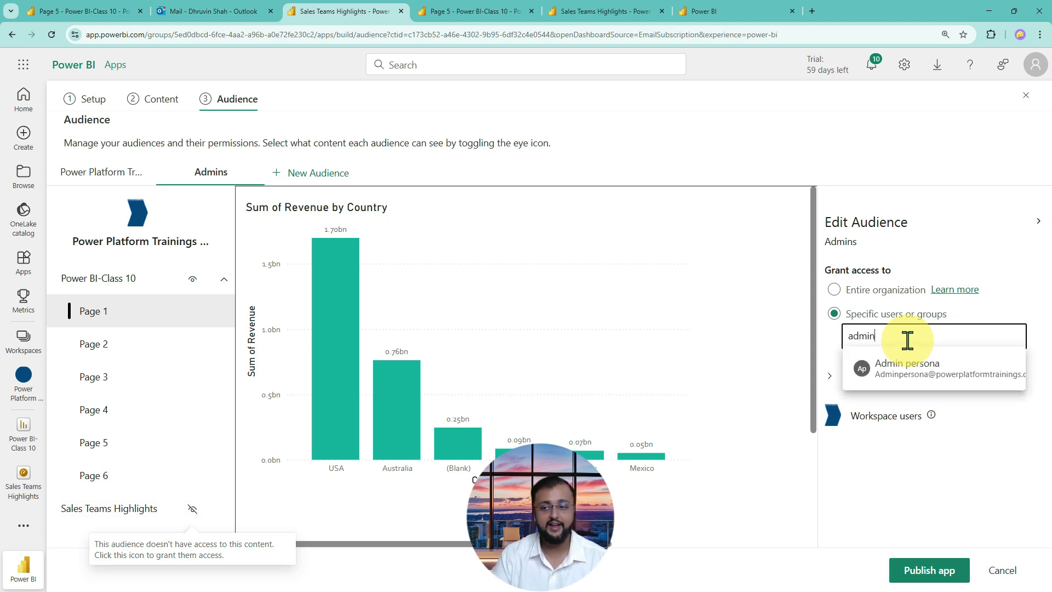
{"action": "left_click", "coordinate": [902, 367]}
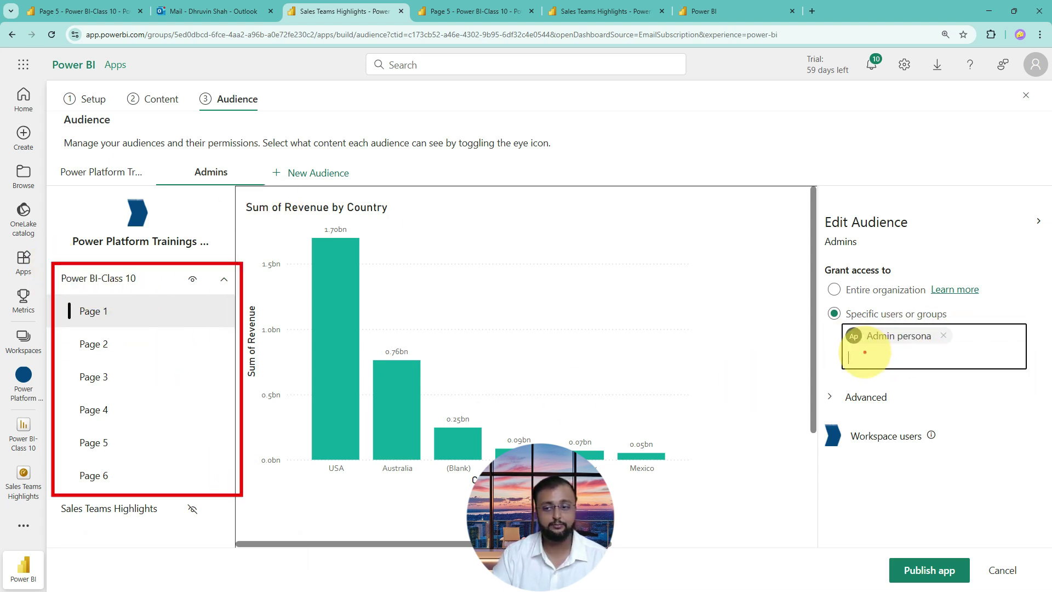
{"action": "left_click_drag", "start_coordinate": [864, 351], "coordinate": [952, 349]}
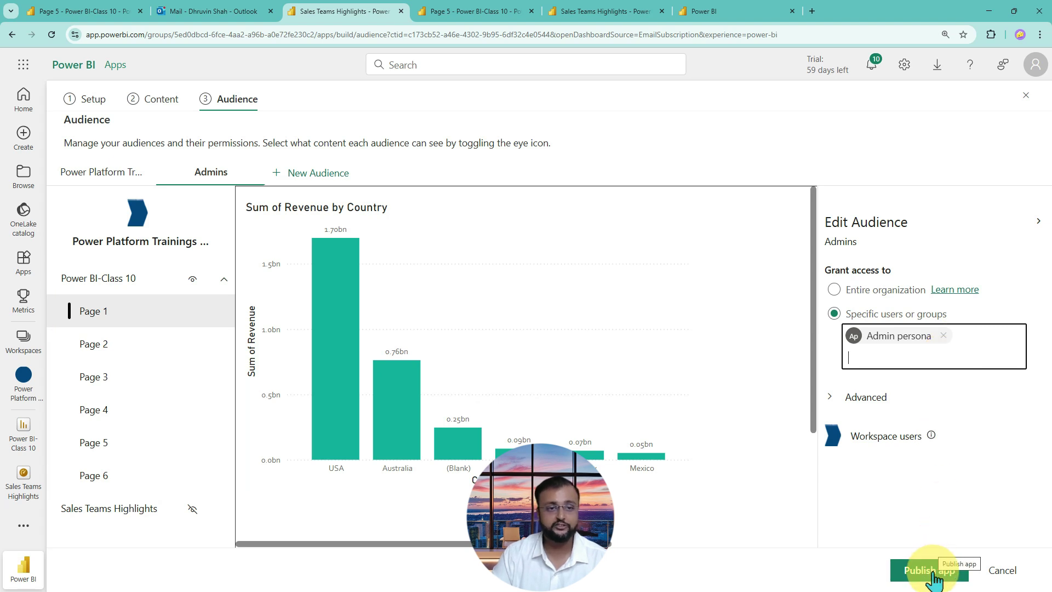
{"action": "left_click_drag", "start_coordinate": [883, 544], "coordinate": [969, 590]}
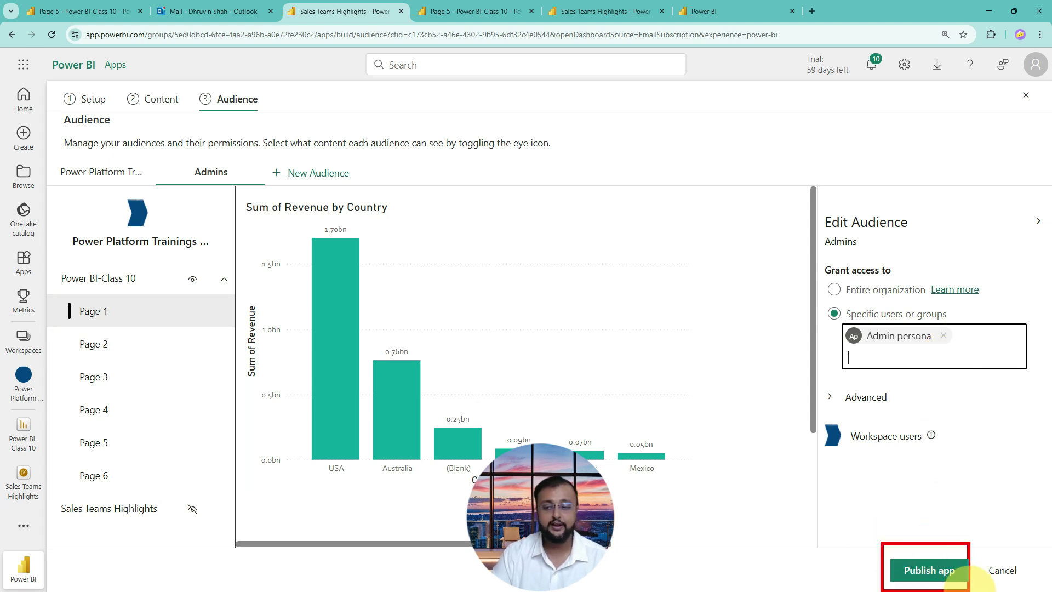
{"action": "left_click_drag", "start_coordinate": [275, 152], "coordinate": [399, 204]}
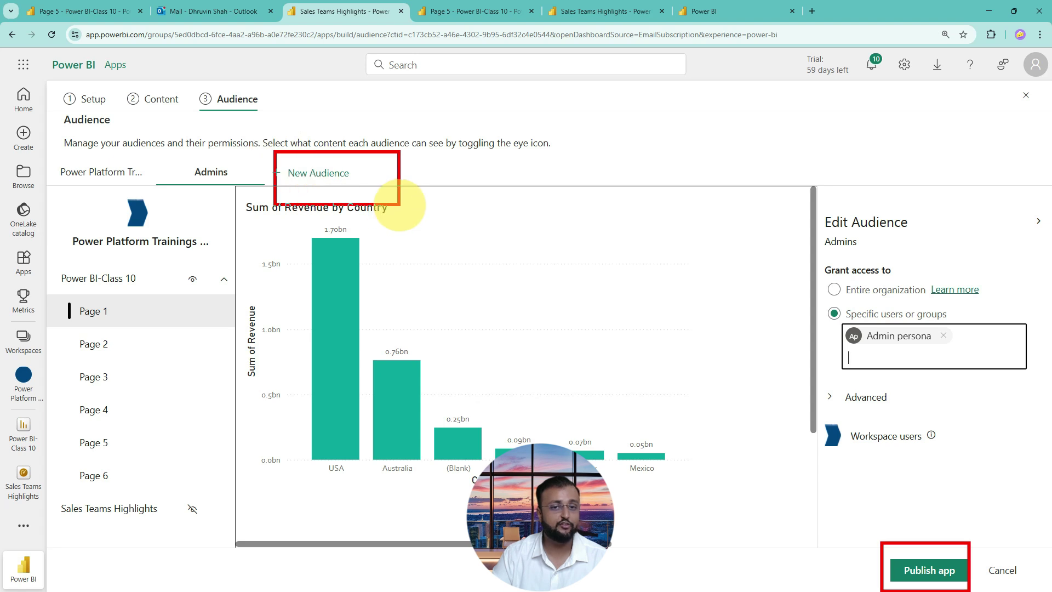
Check the access granted to the Power Platform Trainings - Sales Team audience and to the Admins audience
{"action": "left_click", "coordinate": [115, 171]}
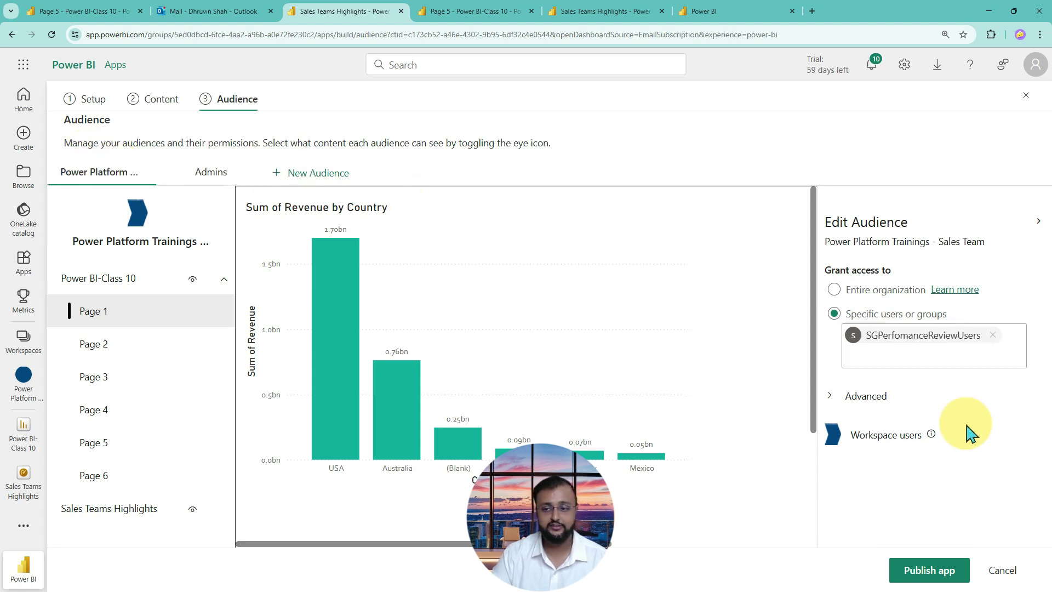
{"action": "left_click_drag", "start_coordinate": [823, 302], "coordinate": [1039, 382]}
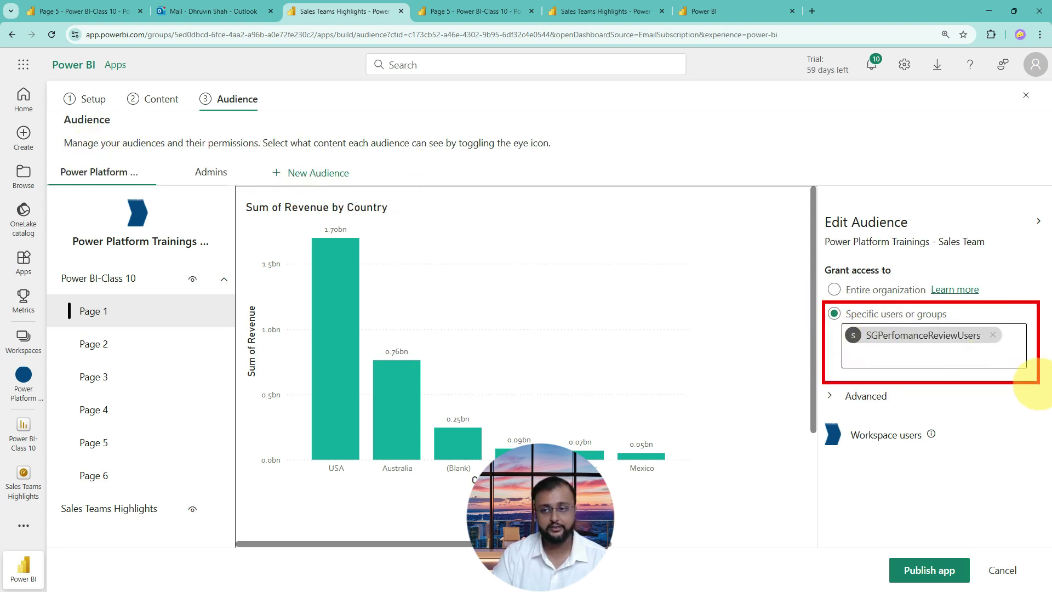
{"action": "left_click", "coordinate": [218, 174]}
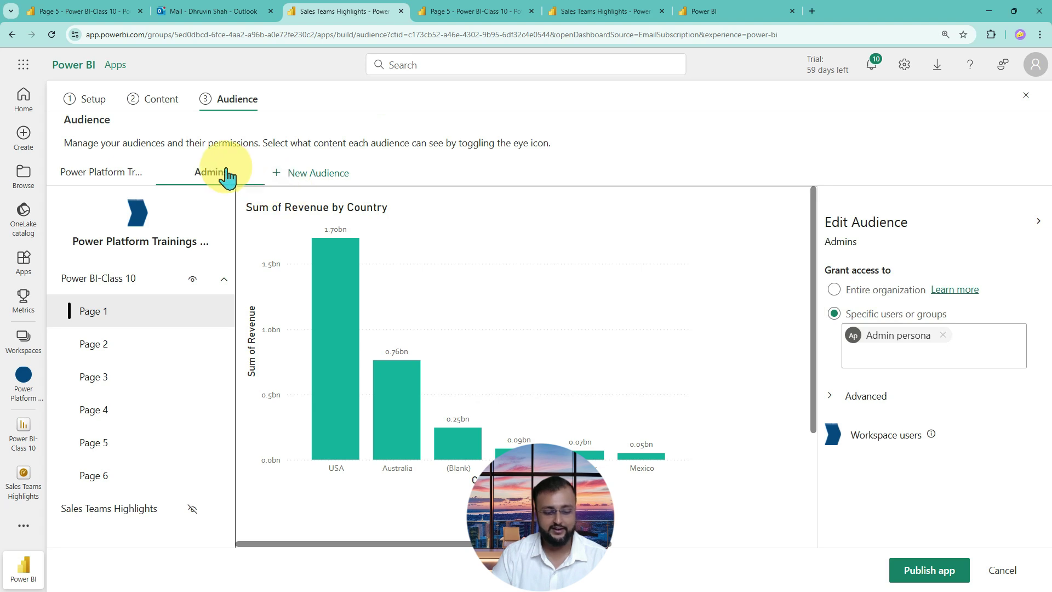
{"action": "left_click_drag", "start_coordinate": [180, 145], "coordinate": [256, 186]}
{"action": "left_click_drag", "start_coordinate": [817, 305], "coordinate": [1024, 371]}
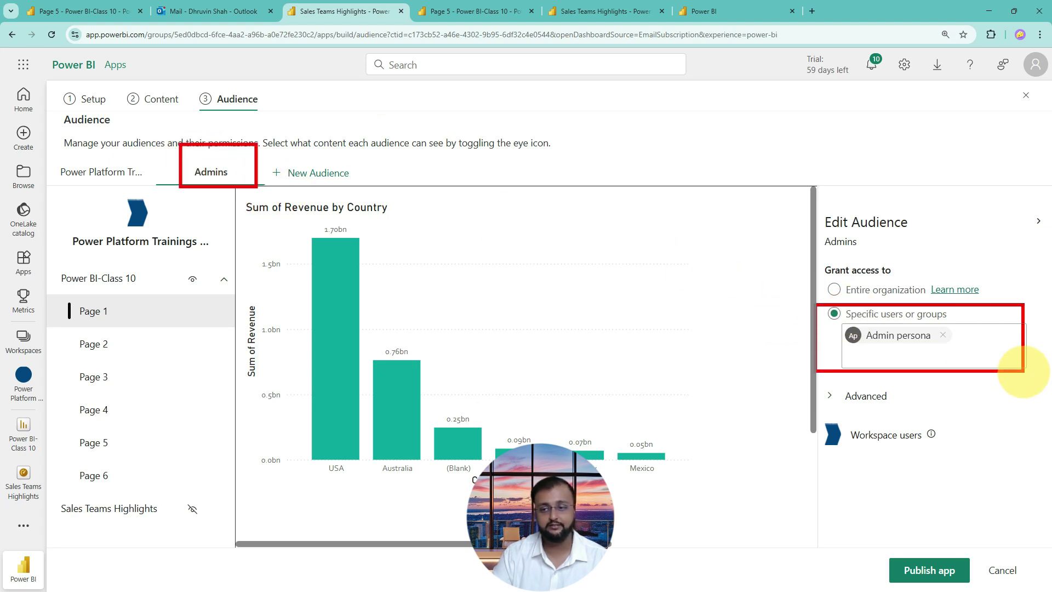
Publish the app with both audiences and copy its share link
{"action": "left_click", "coordinate": [932, 573]}
{"action": "left_click", "coordinate": [636, 357]}
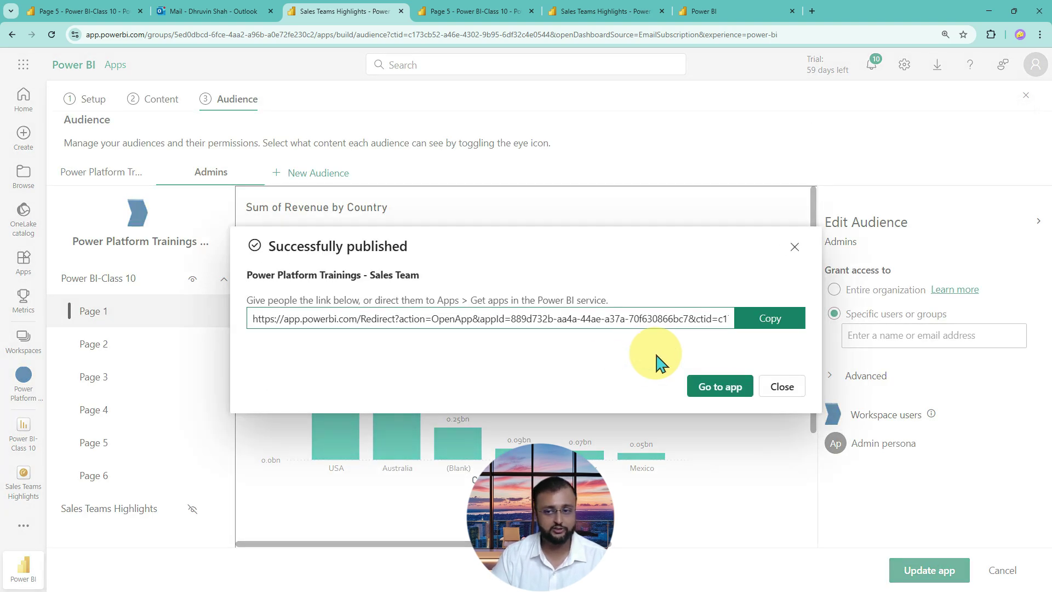
{"action": "left_click", "coordinate": [765, 319]}
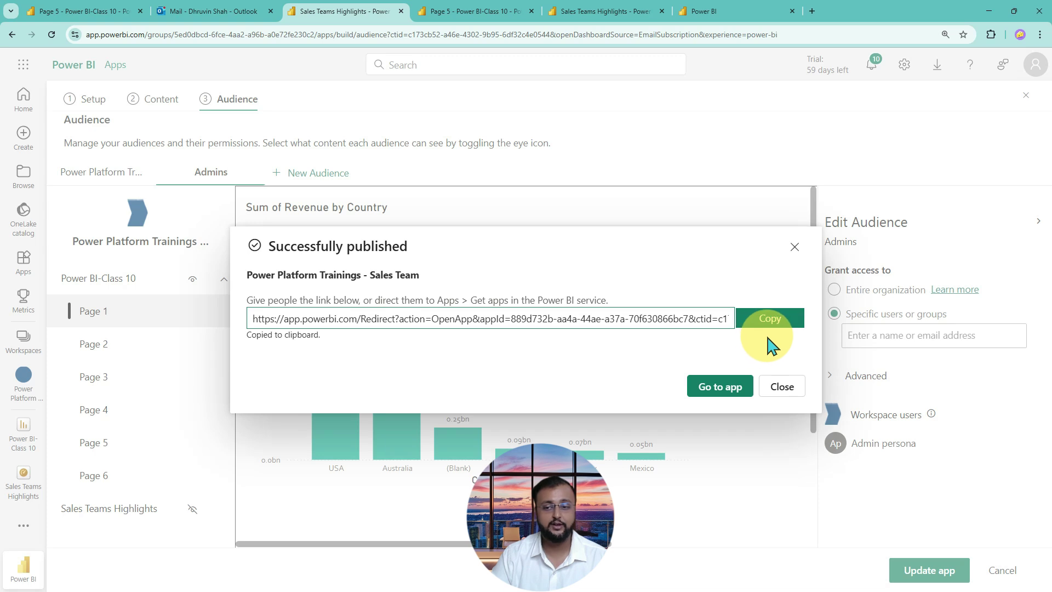
Open the published app from the copied link in a new browser tab
{"action": "left_click", "coordinate": [812, 12]}
{"action": "key", "text": "ctrl+v"}
{"action": "key", "text": "Return"}
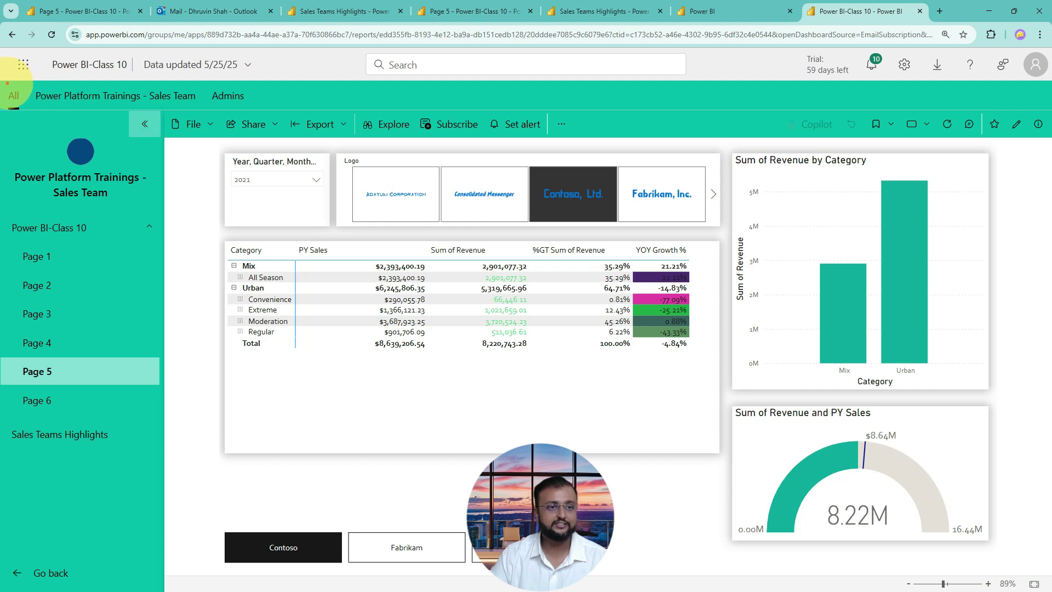
Browse the published app's Power BI-Class 10 report pages and its Sales Teams Highlights dashboard
{"action": "mouse_move", "coordinate": [4, 82]}
{"action": "left_mouse_down"}
{"action": "mouse_move", "coordinate": [93, 165]}
{"action": "mouse_move", "coordinate": [884, 574]}
{"action": "mouse_move", "coordinate": [1034, 581]}
{"action": "left_mouse_up"}
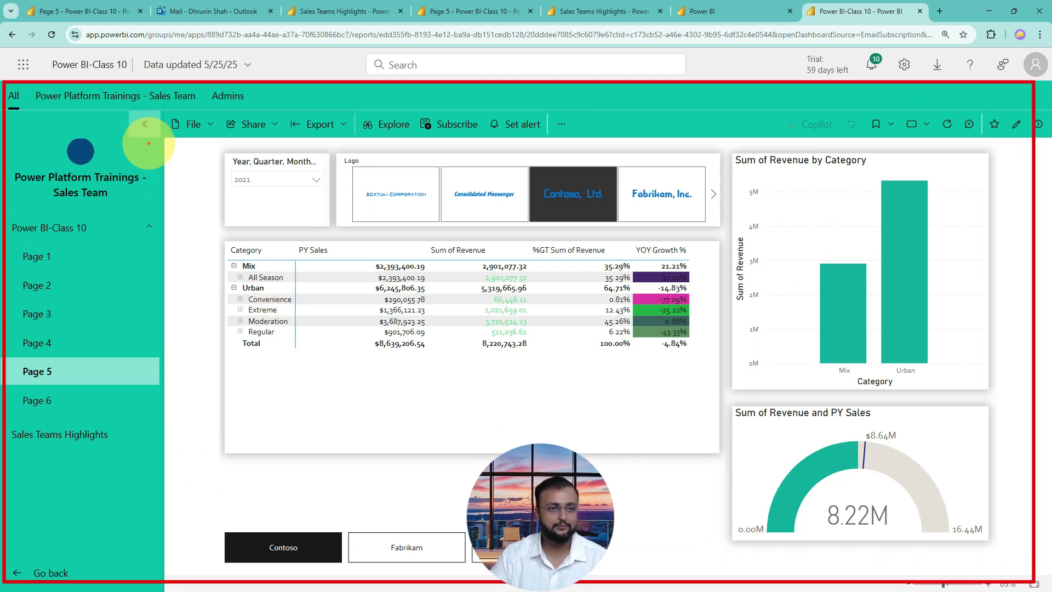
{"action": "mouse_move", "coordinate": [148, 144]}
{"action": "left_mouse_down"}
{"action": "mouse_move", "coordinate": [160, 364]}
{"action": "mouse_move", "coordinate": [148, 492]}
{"action": "mouse_move", "coordinate": [123, 494]}
{"action": "left_mouse_up"}
{"action": "key", "text": "Escape"}
{"action": "left_click", "coordinate": [84, 263]}
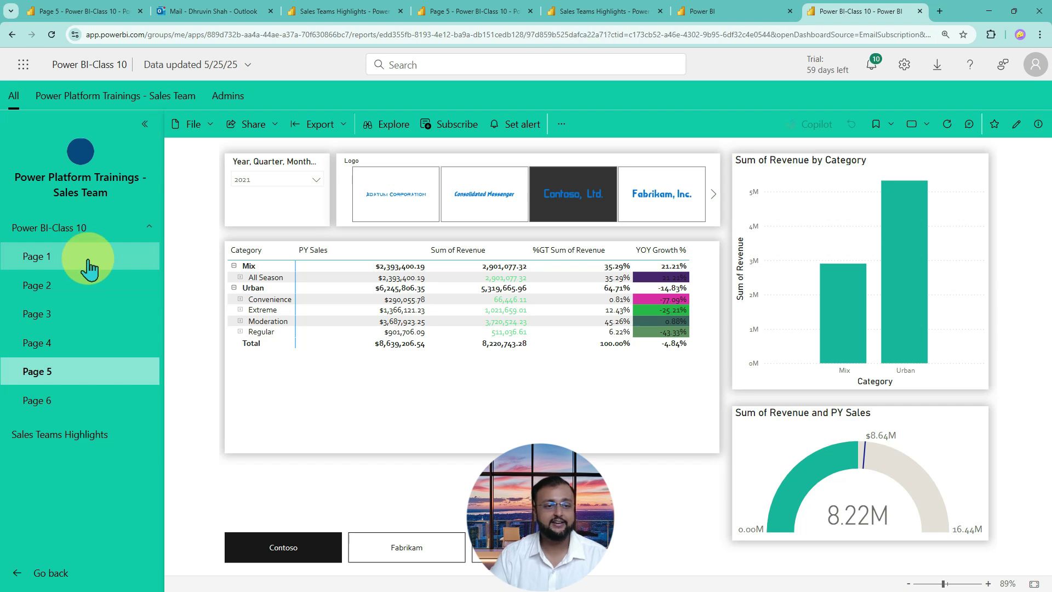
{"action": "left_click", "coordinate": [84, 292]}
{"action": "left_click", "coordinate": [82, 315]}
{"action": "left_click", "coordinate": [83, 343]}
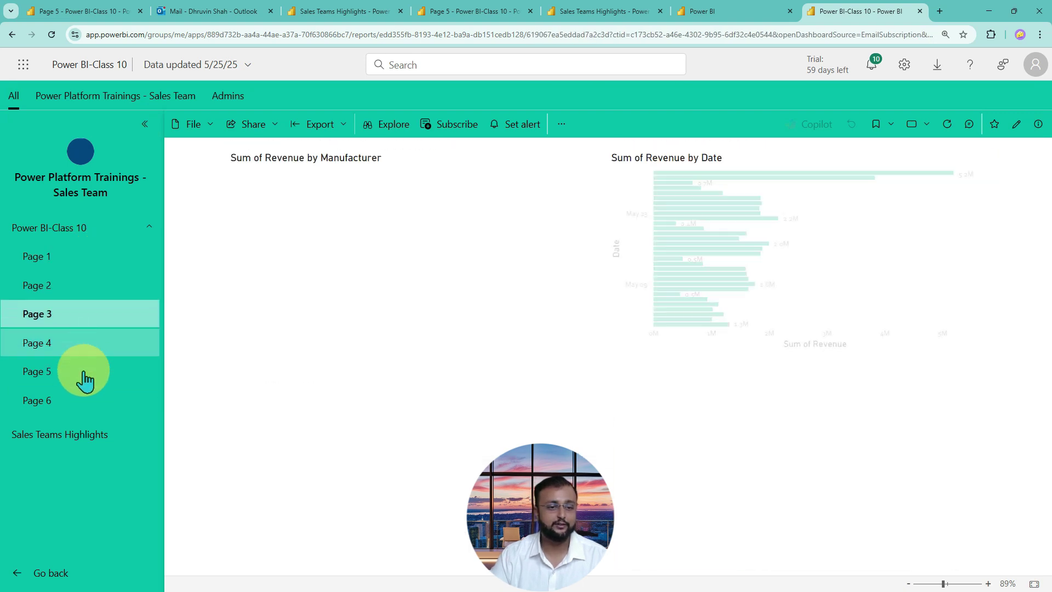
{"action": "left_click", "coordinate": [83, 372]}
{"action": "left_click", "coordinate": [92, 436]}
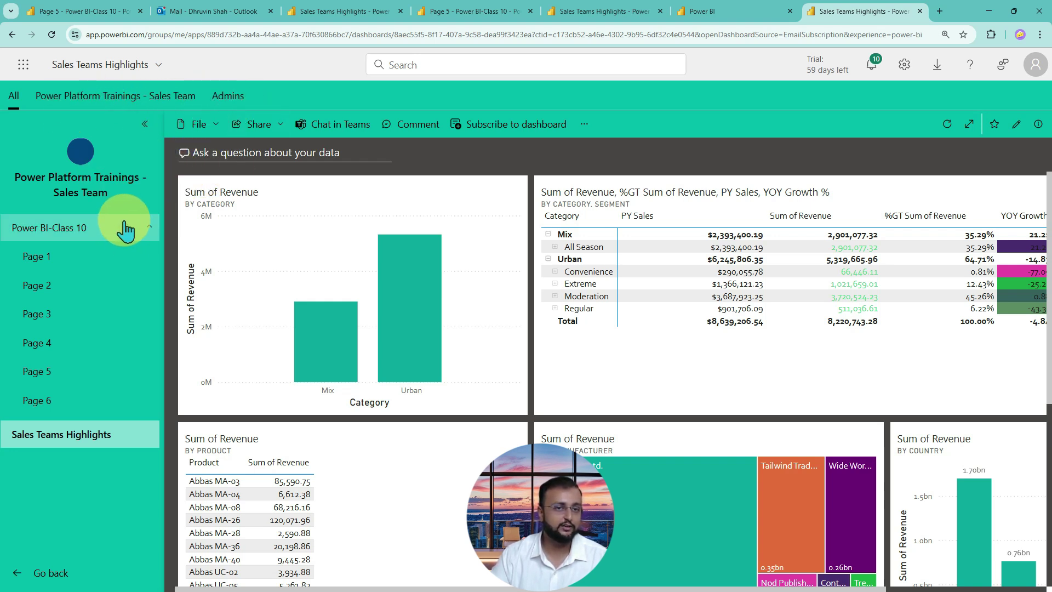
Compare the content offered to the Power Platform Trainings - Sales Team audience with that offered to the Admins audience
{"action": "left_click", "coordinate": [74, 97]}
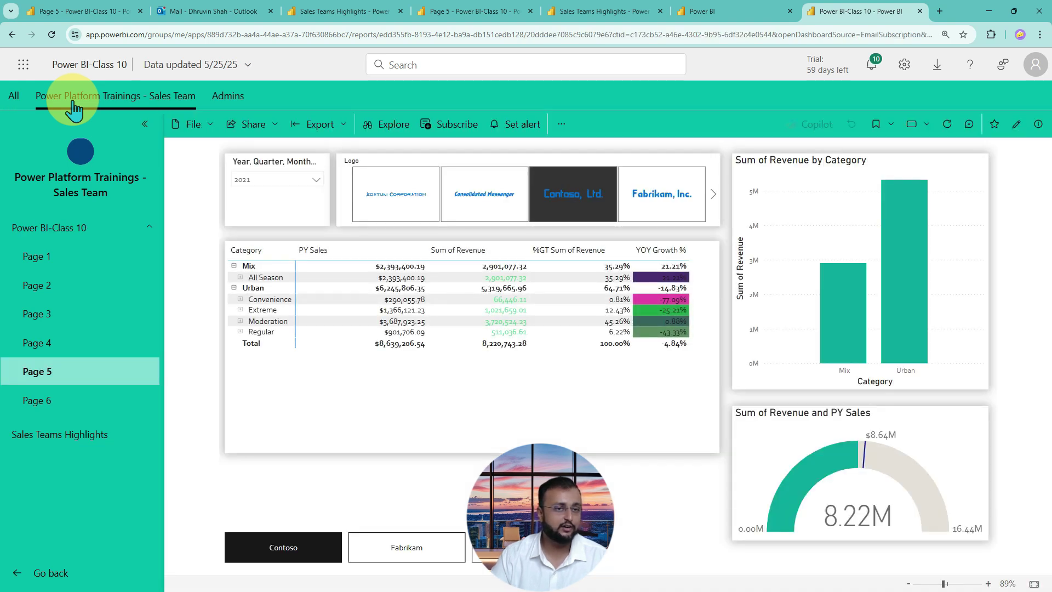
{"action": "left_click", "coordinate": [235, 106]}
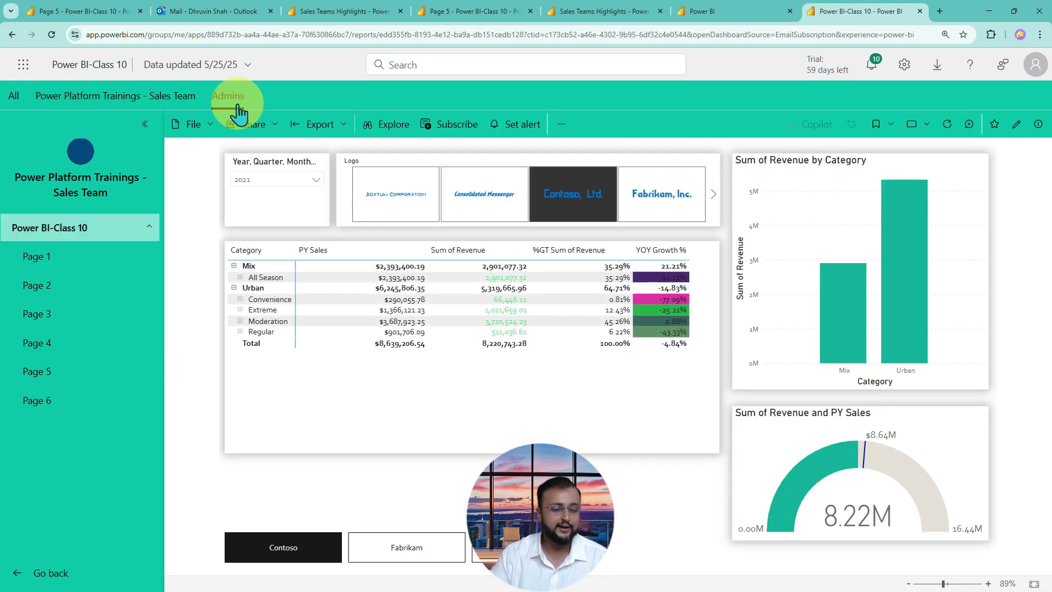
{"action": "mouse_move", "coordinate": [249, 82]}
{"action": "left_mouse_down"}
{"action": "mouse_move", "coordinate": [216, 89]}
{"action": "mouse_move", "coordinate": [218, 110]}
{"action": "mouse_move", "coordinate": [251, 102]}
{"action": "mouse_move", "coordinate": [246, 82]}
{"action": "mouse_move", "coordinate": [220, 80]}
{"action": "mouse_move", "coordinate": [227, 111]}
{"action": "left_mouse_up"}
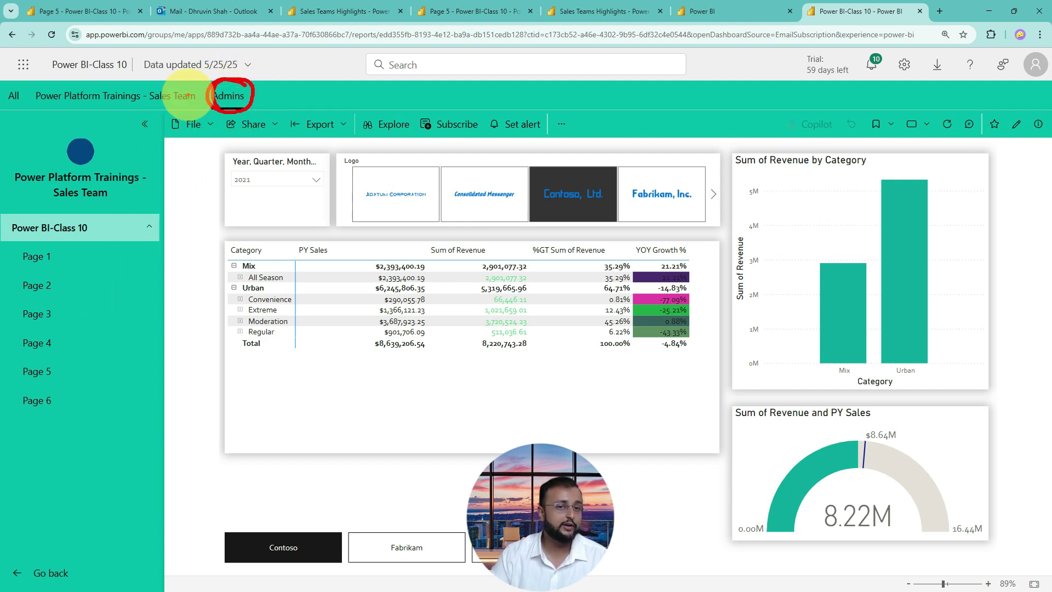
{"action": "mouse_move", "coordinate": [107, 119]}
{"action": "left_mouse_down"}
{"action": "mouse_move", "coordinate": [132, 103]}
{"action": "mouse_move", "coordinate": [155, 114]}
{"action": "left_mouse_up"}
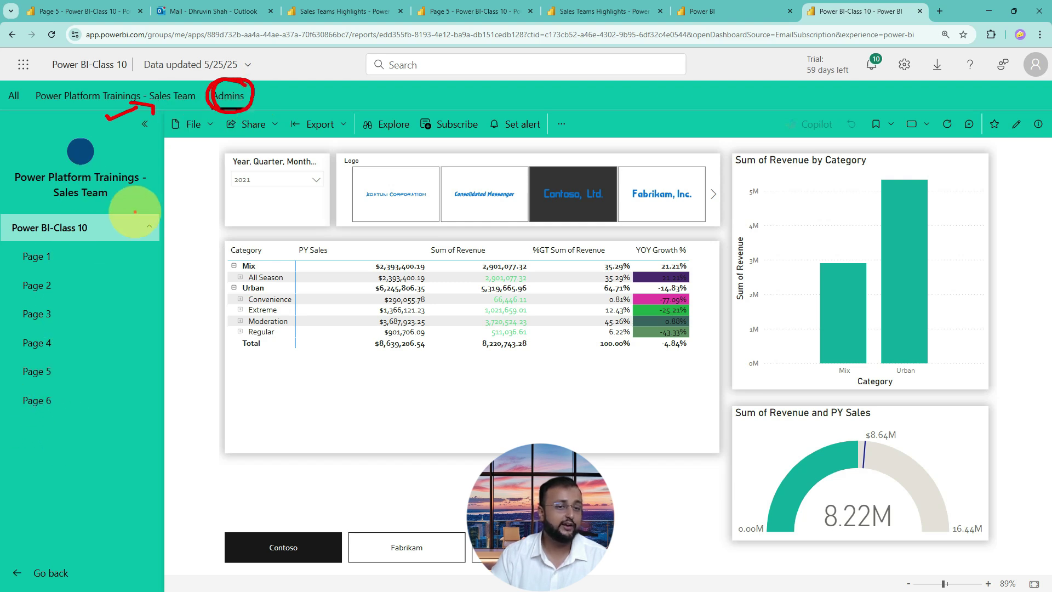
{"action": "mouse_move", "coordinate": [135, 213]}
{"action": "left_mouse_down"}
{"action": "mouse_move", "coordinate": [125, 390]}
{"action": "mouse_move", "coordinate": [91, 402]}
{"action": "left_mouse_up"}
{"action": "mouse_move", "coordinate": [19, 443]}
{"action": "left_mouse_down"}
{"action": "mouse_move", "coordinate": [18, 425]}
{"action": "mouse_move", "coordinate": [123, 419]}
{"action": "mouse_move", "coordinate": [23, 447]}
{"action": "left_mouse_up"}
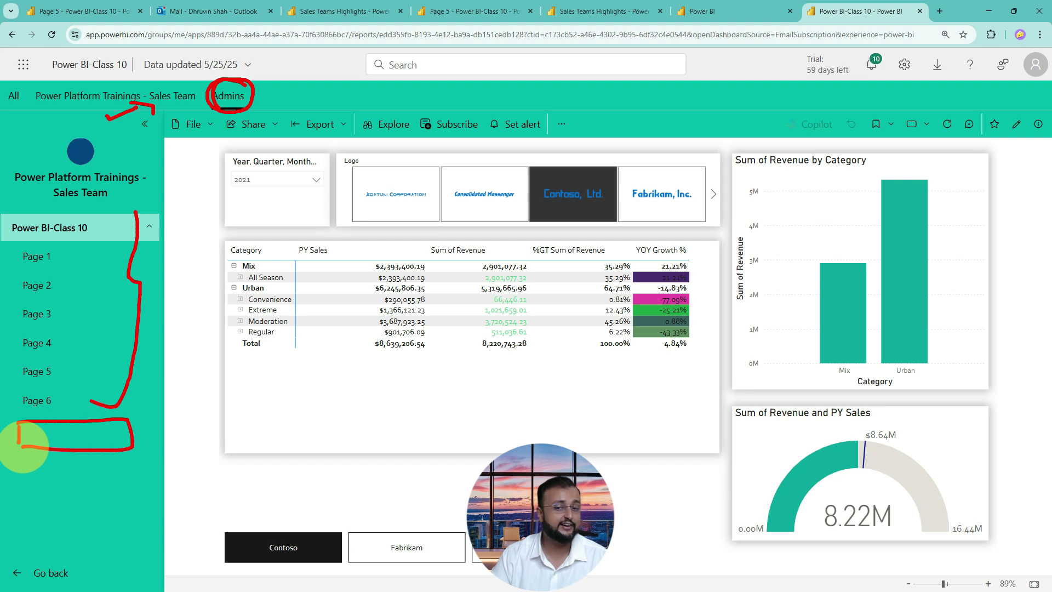
{"action": "left_click_drag", "start_coordinate": [77, 125], "coordinate": [97, 110]}
{"action": "key", "text": "Escape"}
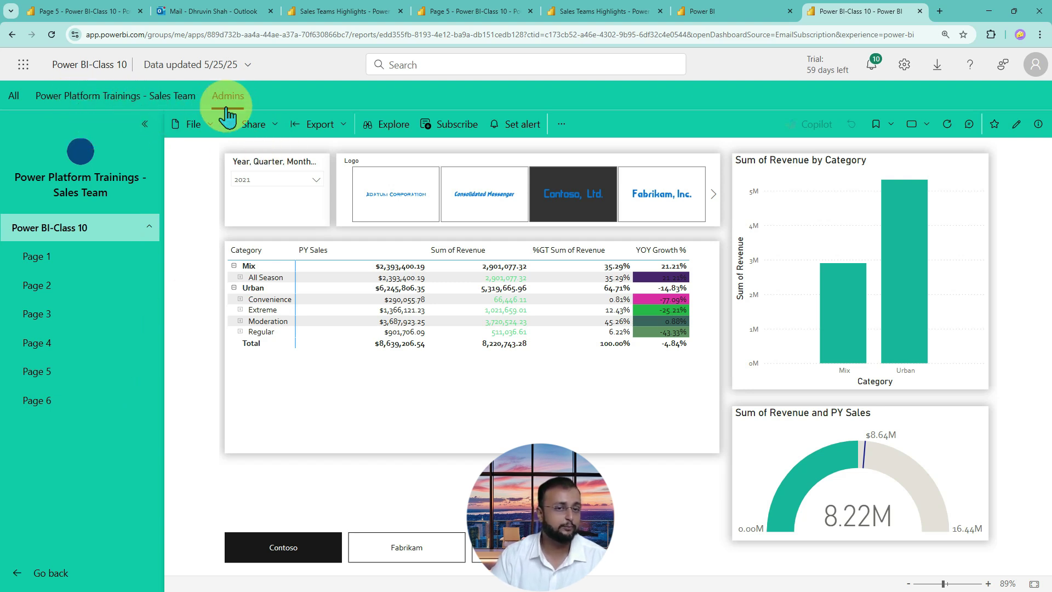
{"action": "left_click", "coordinate": [160, 107]}
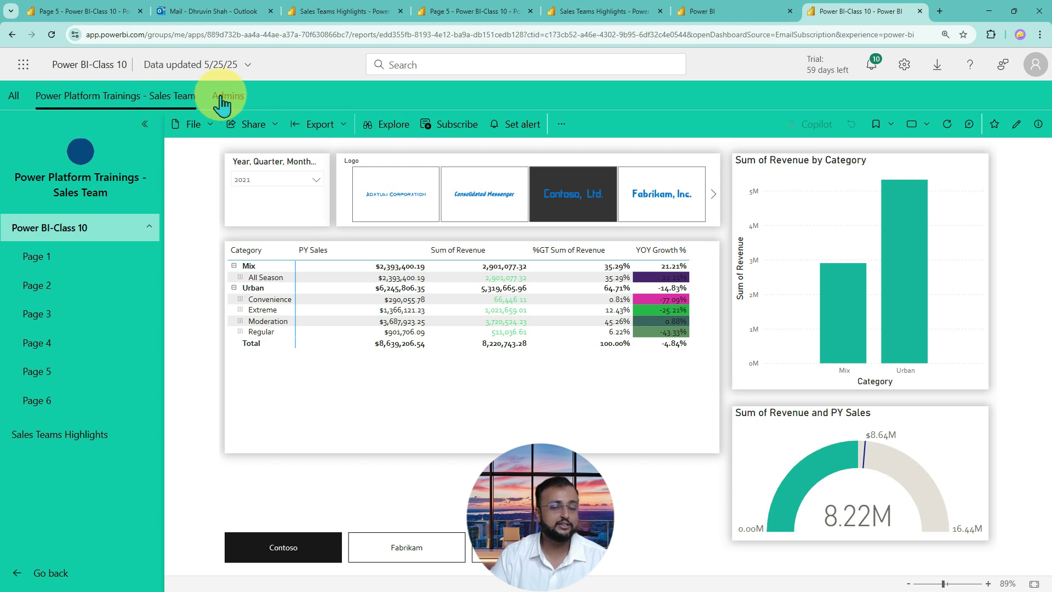